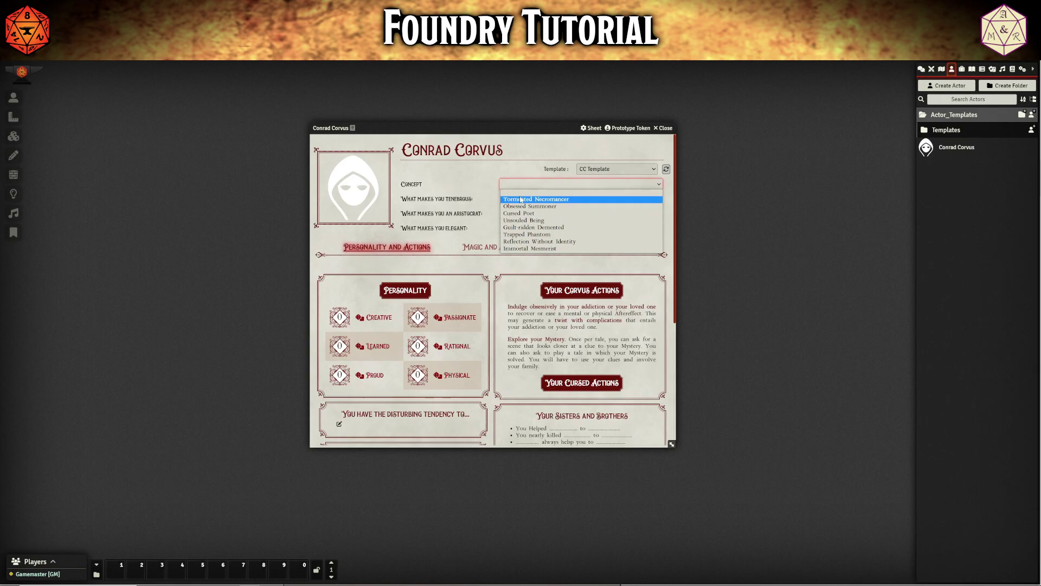
Set the character's concept to Tormented Necromancer and look over the actions it provides
{"action": "left_click", "coordinate": [520, 199]}
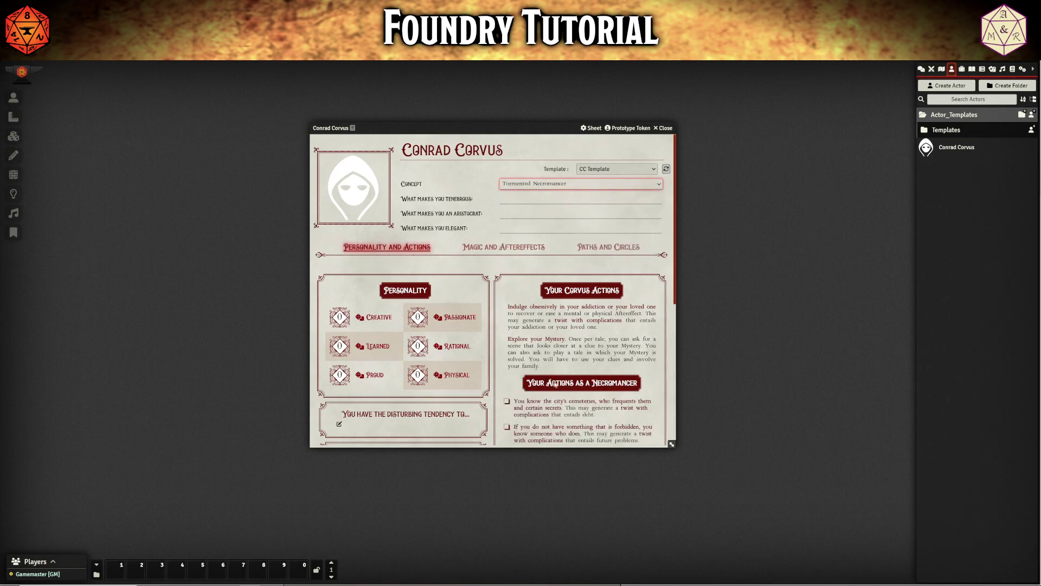
{"action": "scroll", "coordinate": [554, 384], "scroll_direction": "down", "scroll_amount": 3}
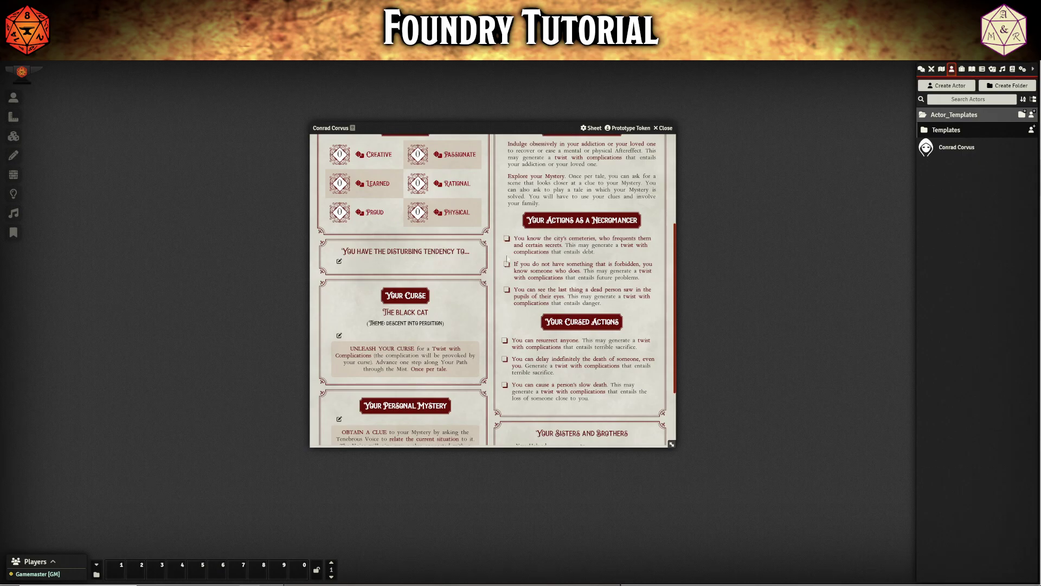
{"action": "scroll", "coordinate": [488, 238], "scroll_direction": "up", "scroll_amount": 3}
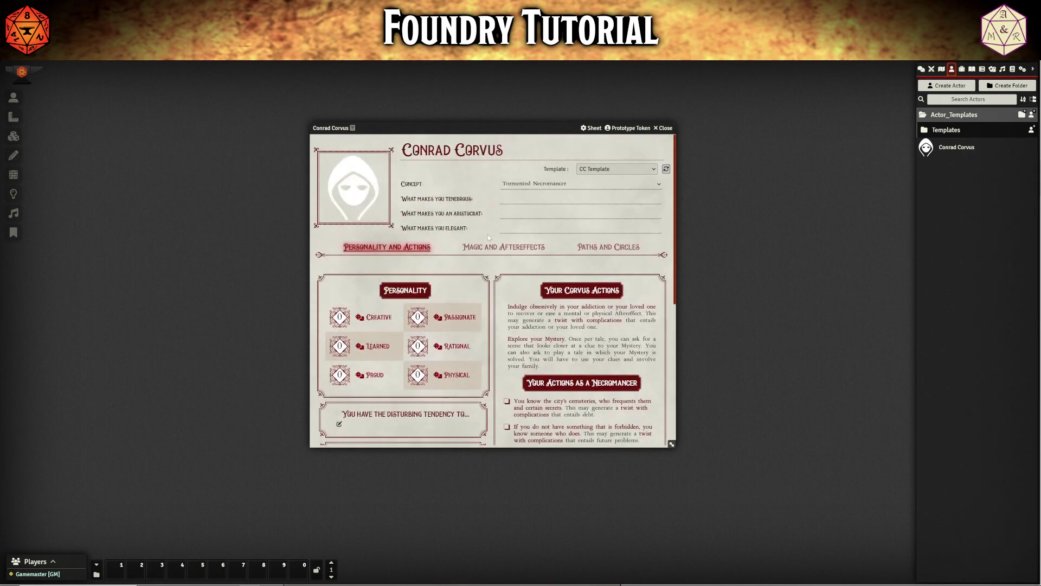
Set the personality values to Creative 3, Learned 2, Proud 1, Rational 1 and Physical 2
{"action": "double_click", "coordinate": [340, 318]}
{"action": "type", "text": "3"}
{"action": "key", "text": "Tab"}
{"action": "type", "text": "2"}
{"action": "key", "text": "Tab"}
{"action": "type", "text": "1"}
{"action": "key", "text": "Tab"}
{"action": "key", "text": "Tab"}
{"action": "type", "text": "1"}
{"action": "key", "text": "Tab"}
{"action": "type", "text": "2"}
Enter and save "fhgfhfh" as the disturbing tendency and "gfhfhfh" as the curse's description
{"action": "scroll", "coordinate": [493, 369], "scroll_direction": "down", "scroll_amount": 3}
{"action": "scroll", "coordinate": [496, 370], "scroll_direction": "down", "scroll_amount": 1}
{"action": "scroll", "coordinate": [493, 356], "scroll_direction": "up", "scroll_amount": 3}
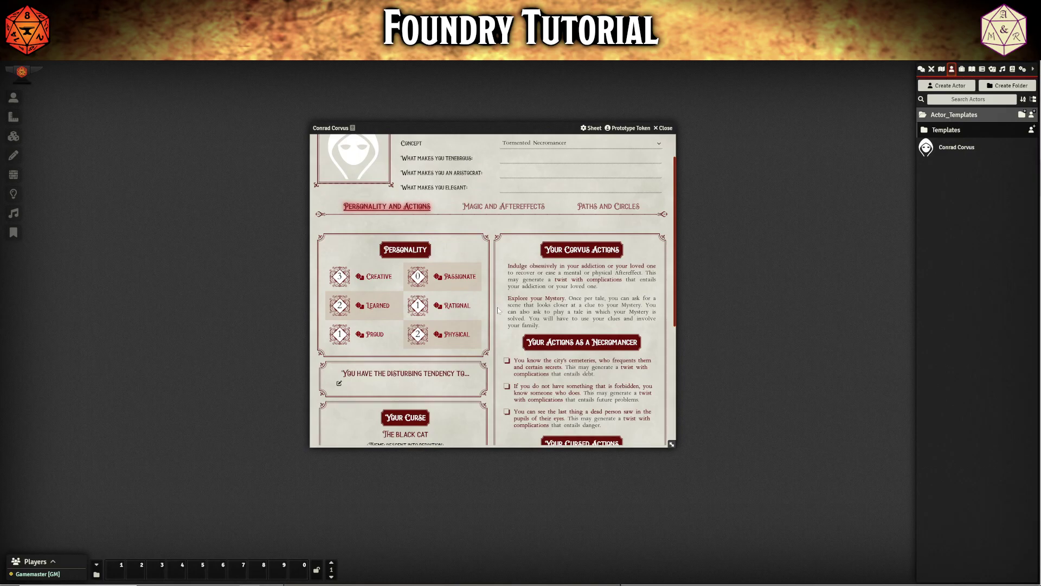
{"action": "scroll", "coordinate": [497, 307], "scroll_direction": "down", "scroll_amount": 4}
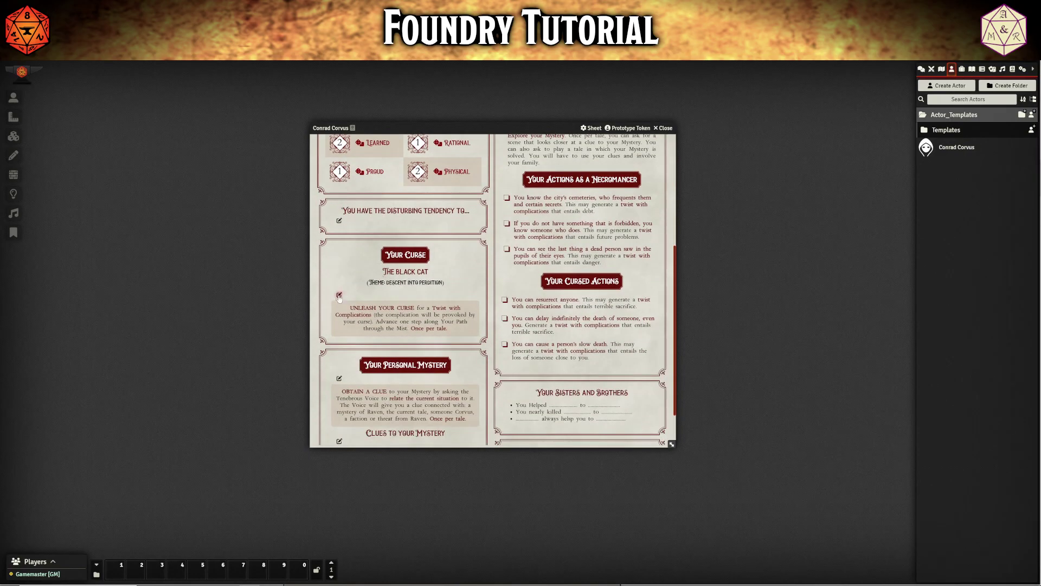
{"action": "left_click", "coordinate": [338, 220]}
{"action": "type", "text": "fhgfhfh"}
{"action": "left_click", "coordinate": [456, 408]}
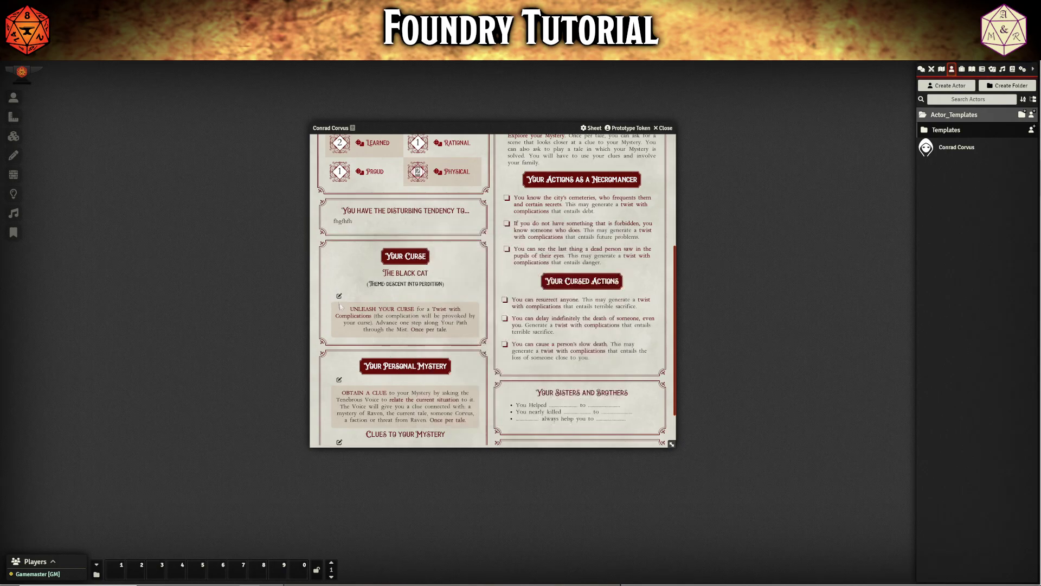
{"action": "left_click", "coordinate": [339, 295]}
{"action": "type", "text": "gfhfhfh"}
{"action": "left_click", "coordinate": [470, 412]}
Replace the first blank of the "You Helped" line under Your Sisters and Brothers with a sibling's name and save it
{"action": "scroll", "coordinate": [415, 328], "scroll_direction": "down", "scroll_amount": 1}
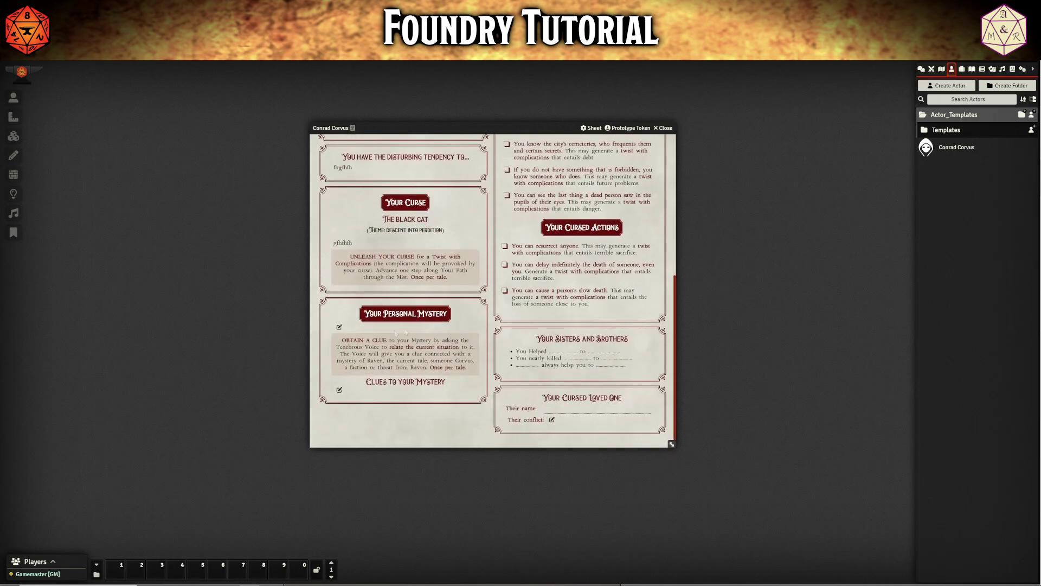
{"action": "mouse_move", "coordinate": [525, 352]}
{"action": "mouse_move", "coordinate": [563, 348]}
{"action": "left_click", "coordinate": [649, 351]}
{"action": "left_click_drag", "start_coordinate": [459, 268], "coordinate": [498, 268]}
{"action": "left_click", "coordinate": [495, 267]}
{"action": "left_click_drag", "start_coordinate": [459, 267], "coordinate": [495, 267]}
{"action": "type", "text": "Jonathan"}
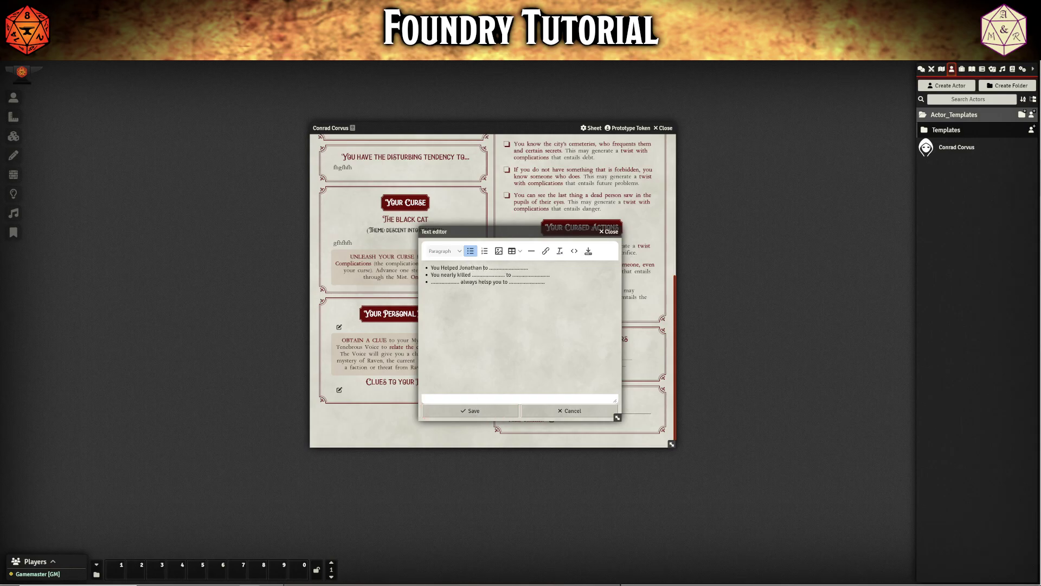
{"action": "left_click", "coordinate": [470, 410]}
Enter and save "dfgdsfgsdf" as the cursed loved one's conflict and "gdfgdf" as the clues to the mystery
{"action": "left_click", "coordinate": [597, 408]}
{"action": "left_click", "coordinate": [551, 419]}
{"action": "type", "text": "dfgdsfgsdf"}
{"action": "left_click", "coordinate": [482, 413]}
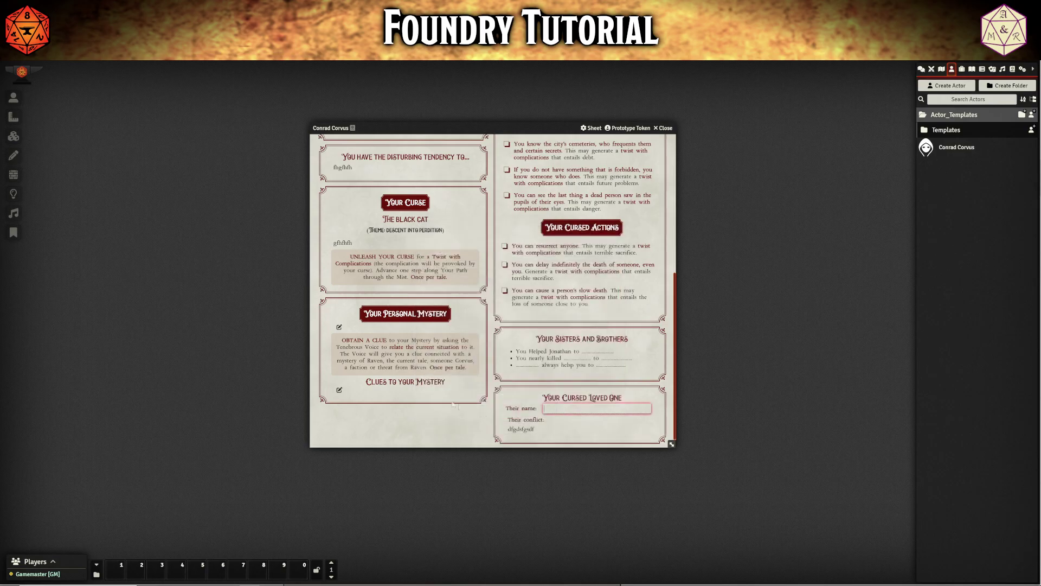
{"action": "left_click", "coordinate": [339, 390]}
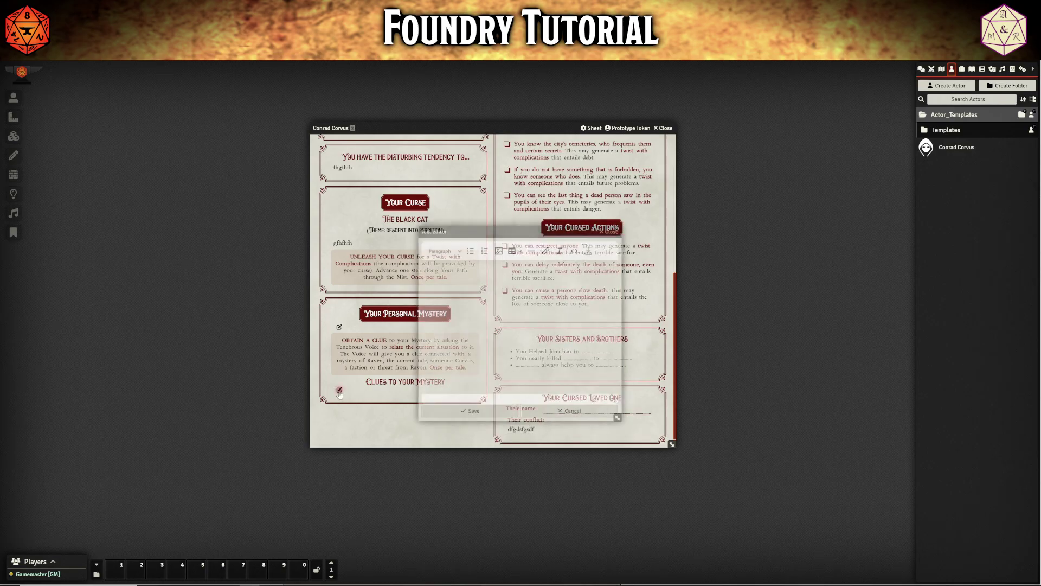
{"action": "type", "text": "gdfgdf"}
{"action": "left_click", "coordinate": [467, 411]}
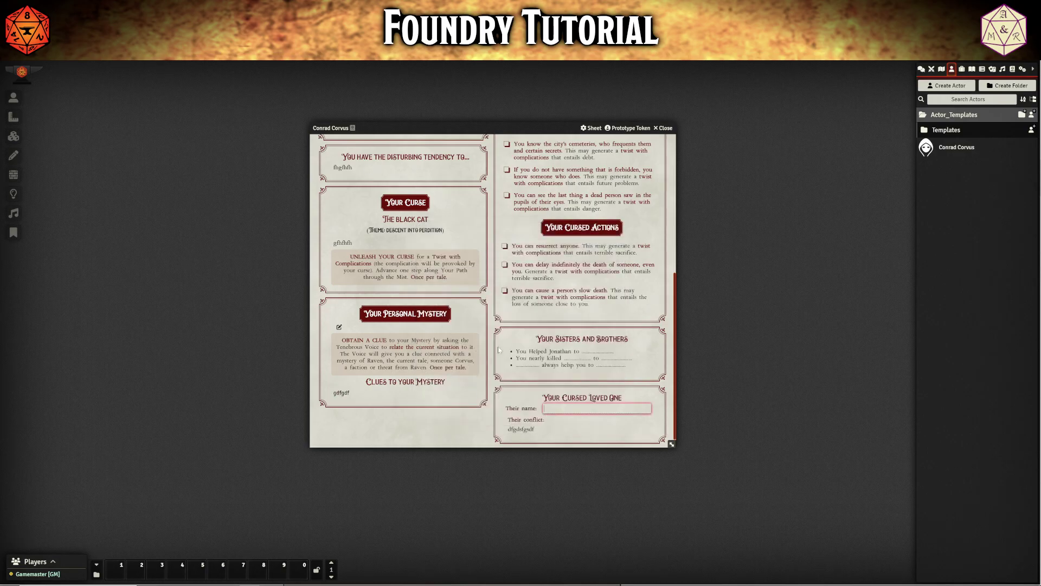
Review the character's Magic and Aftereffects page and mark the Apprentice level in the magic power circle
{"action": "scroll", "coordinate": [544, 307], "scroll_direction": "up", "scroll_amount": 6}
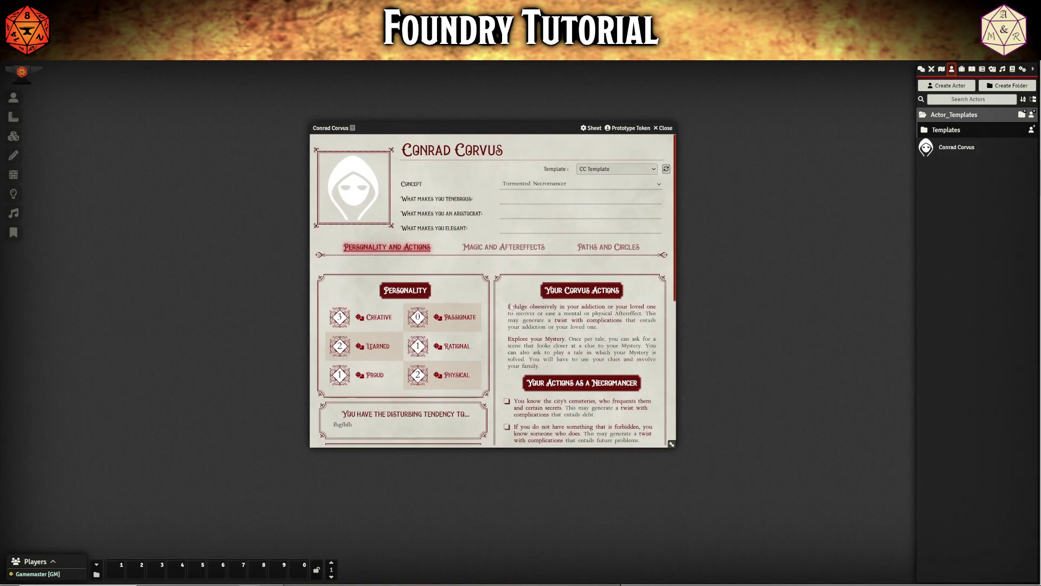
{"action": "left_click", "coordinate": [479, 251]}
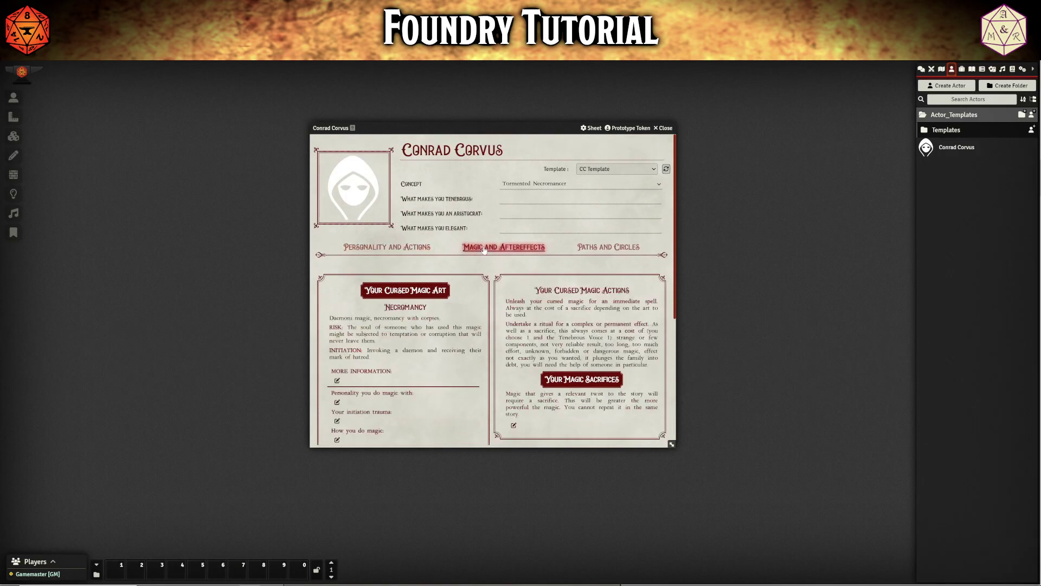
{"action": "scroll", "coordinate": [489, 265], "scroll_direction": "down", "scroll_amount": 1}
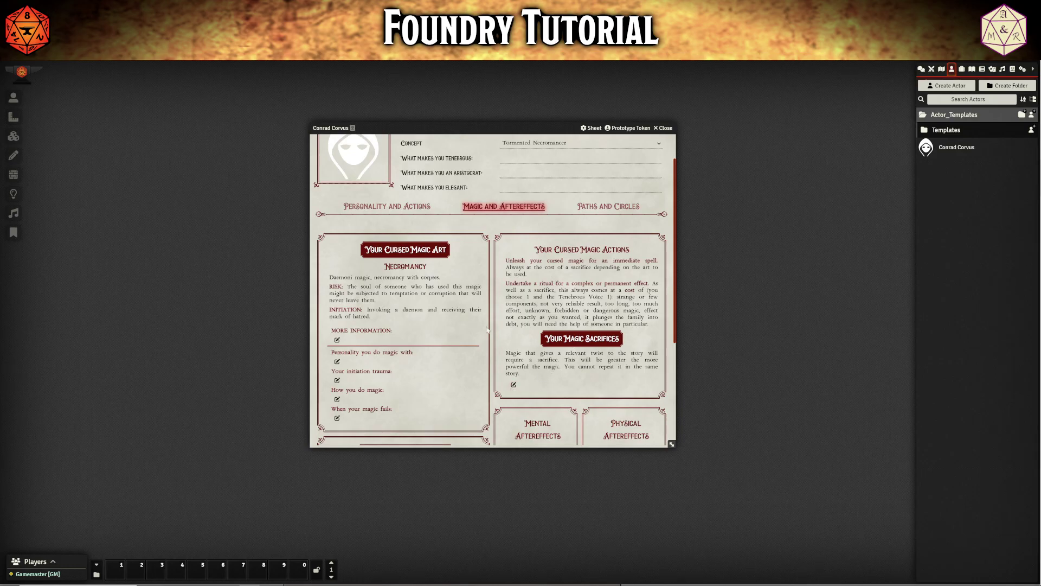
{"action": "scroll", "coordinate": [493, 309], "scroll_direction": "down", "scroll_amount": 3}
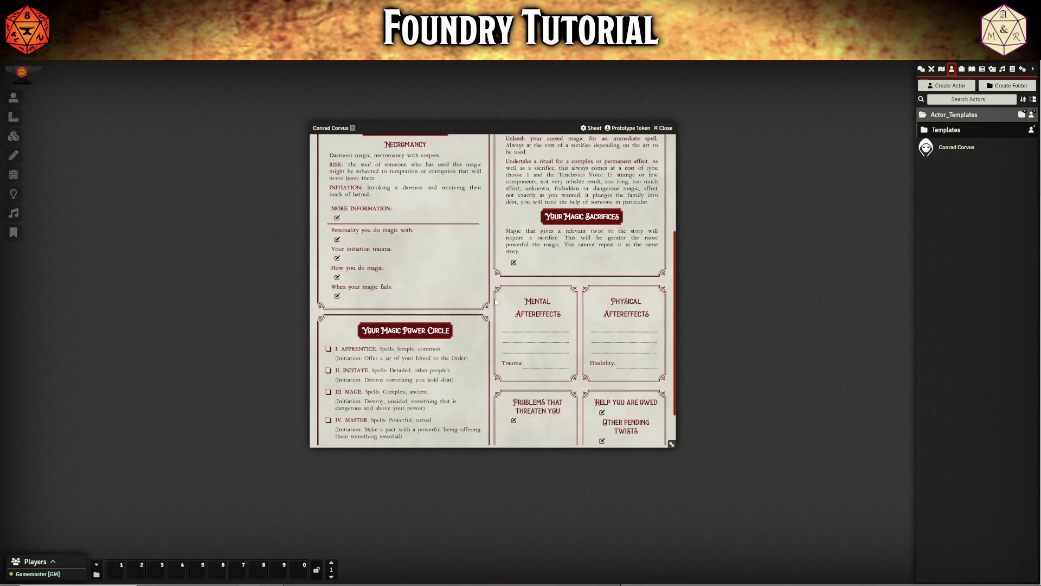
{"action": "scroll", "coordinate": [534, 236], "scroll_direction": "up", "scroll_amount": 2}
{"action": "scroll", "coordinate": [489, 268], "scroll_direction": "down", "scroll_amount": 2}
{"action": "scroll", "coordinate": [457, 279], "scroll_direction": "down", "scroll_amount": 1}
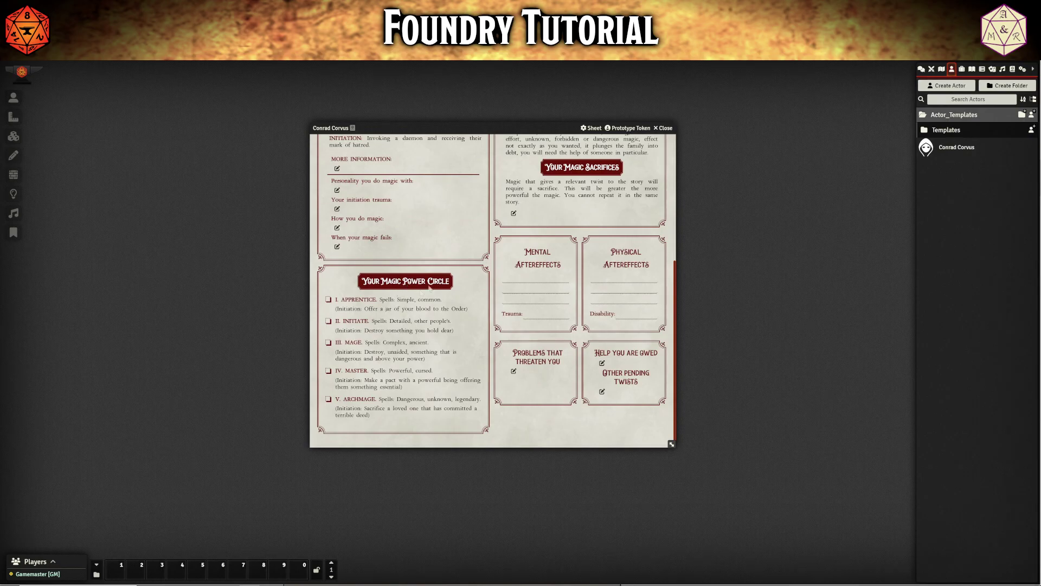
{"action": "left_click", "coordinate": [328, 300]}
Try marking the Initiate, Mage and Master levels in the magic power circle, and clear all three again
{"action": "left_click", "coordinate": [328, 321]}
{"action": "left_click", "coordinate": [328, 342]}
{"action": "left_click", "coordinate": [328, 370]}
{"action": "left_click", "coordinate": [328, 371]}
{"action": "left_click", "coordinate": [328, 342]}
{"action": "left_click", "coordinate": [328, 320]}
{"action": "left_click", "coordinate": [535, 277]}
{"action": "scroll", "coordinate": [471, 361], "scroll_direction": "up", "scroll_amount": 3}
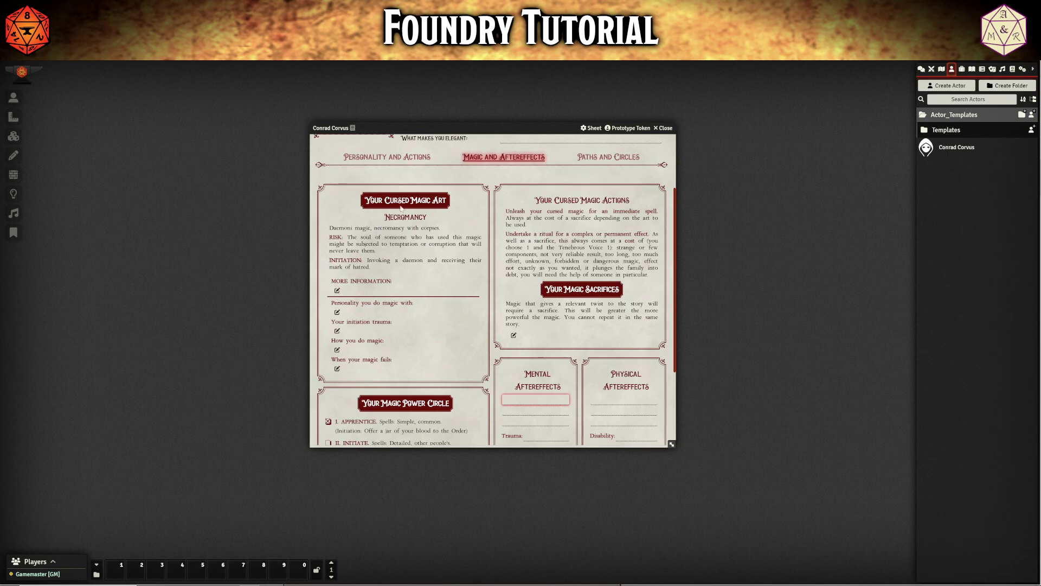
{"action": "left_click", "coordinate": [337, 290]}
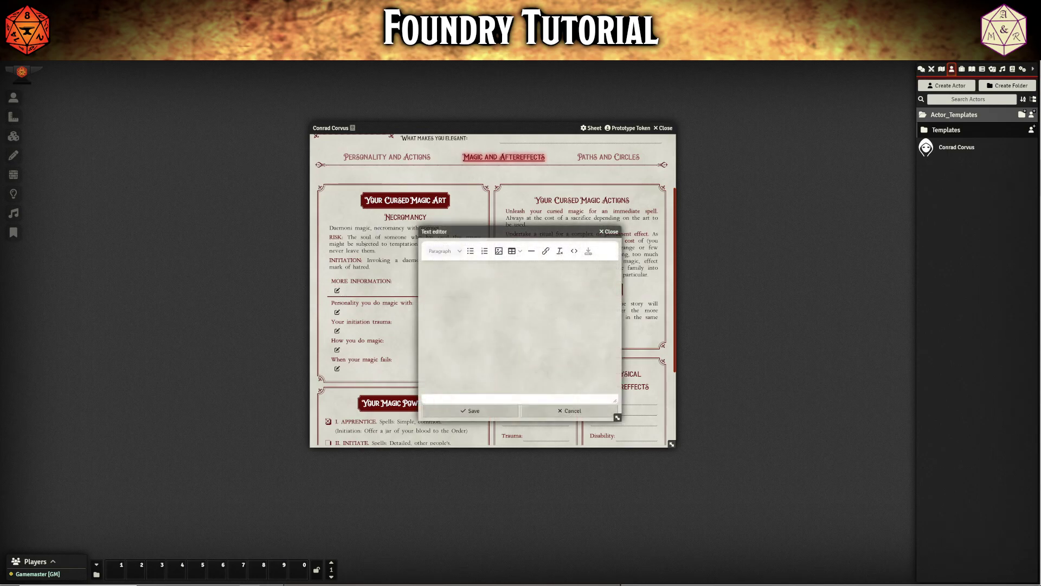
{"action": "left_click", "coordinate": [567, 410]}
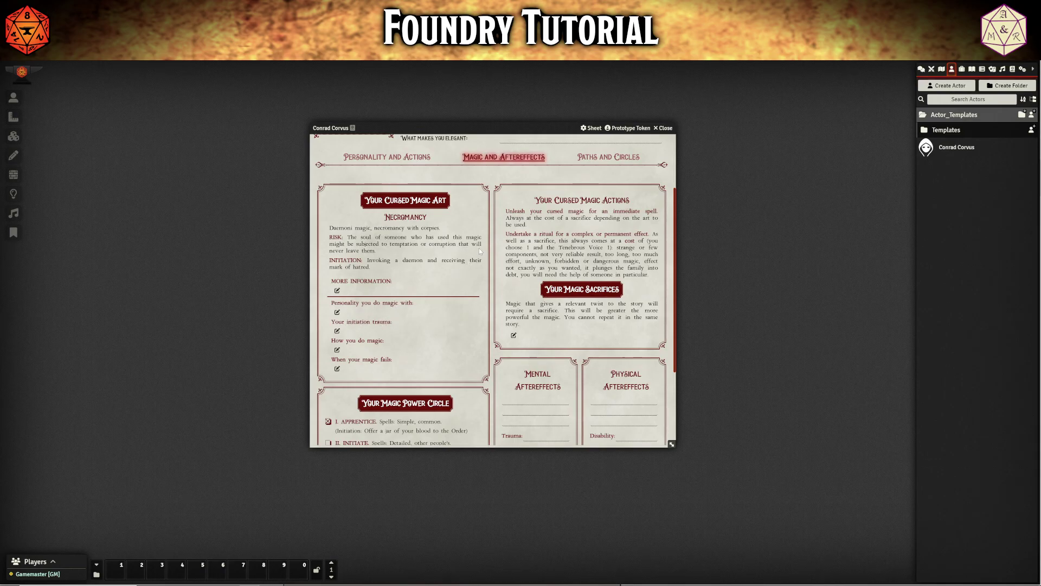
On the Paths and Circles page, mark all five boxes of On the Edge of the Mist
{"action": "left_click", "coordinate": [598, 158]}
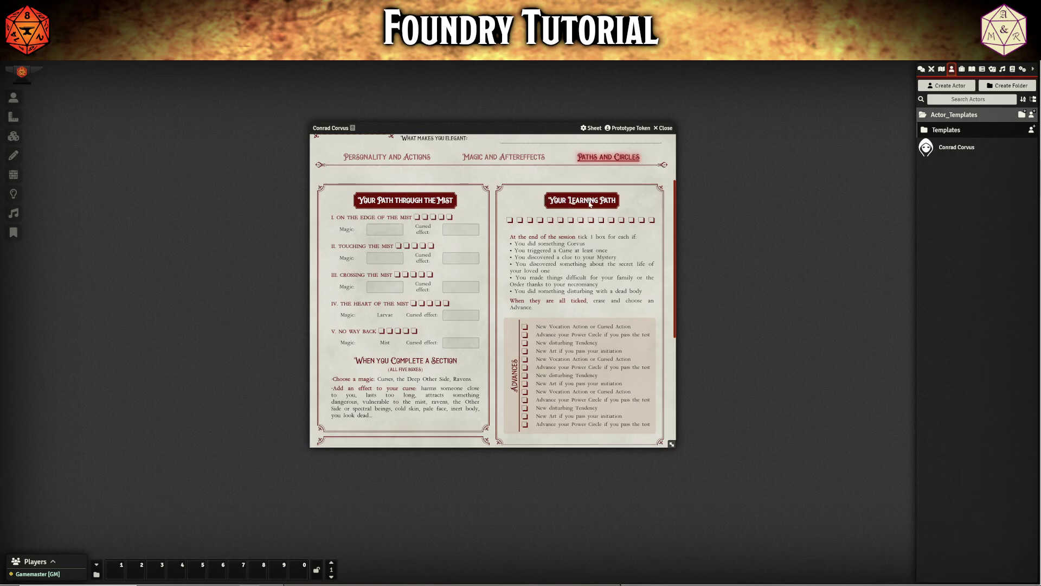
{"action": "left_click", "coordinate": [417, 217]}
{"action": "left_click", "coordinate": [425, 217]}
{"action": "left_click", "coordinate": [433, 217]}
{"action": "left_click", "coordinate": [441, 216]}
{"action": "left_click", "coordinate": [450, 217]}
For On the Edge of the Mist, set the magic to Ravens and the cursed effect to Vulnerable to the ravens
{"action": "left_click", "coordinate": [379, 229]}
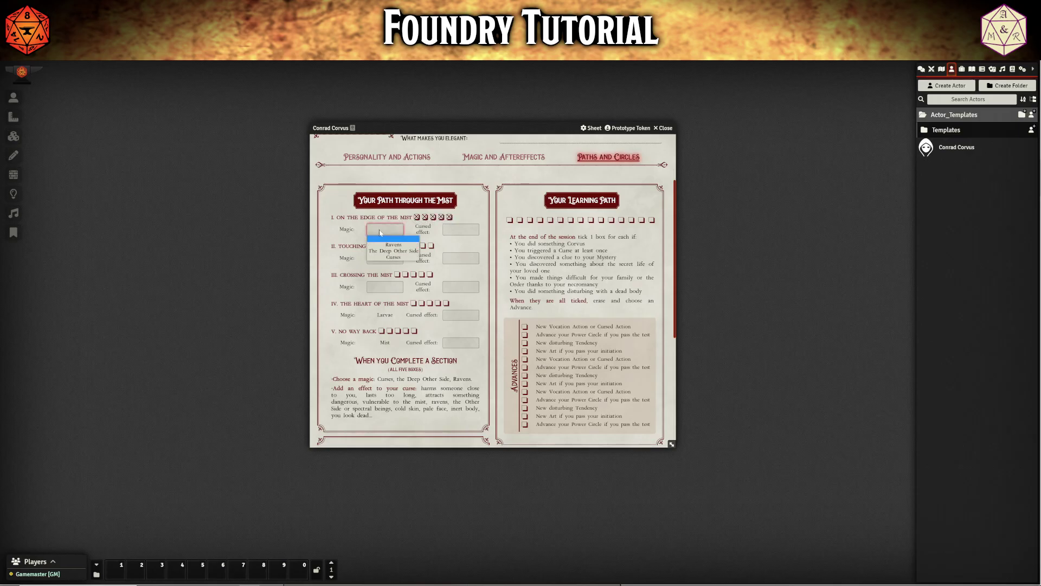
{"action": "left_click", "coordinate": [389, 246]}
{"action": "left_click", "coordinate": [457, 229]}
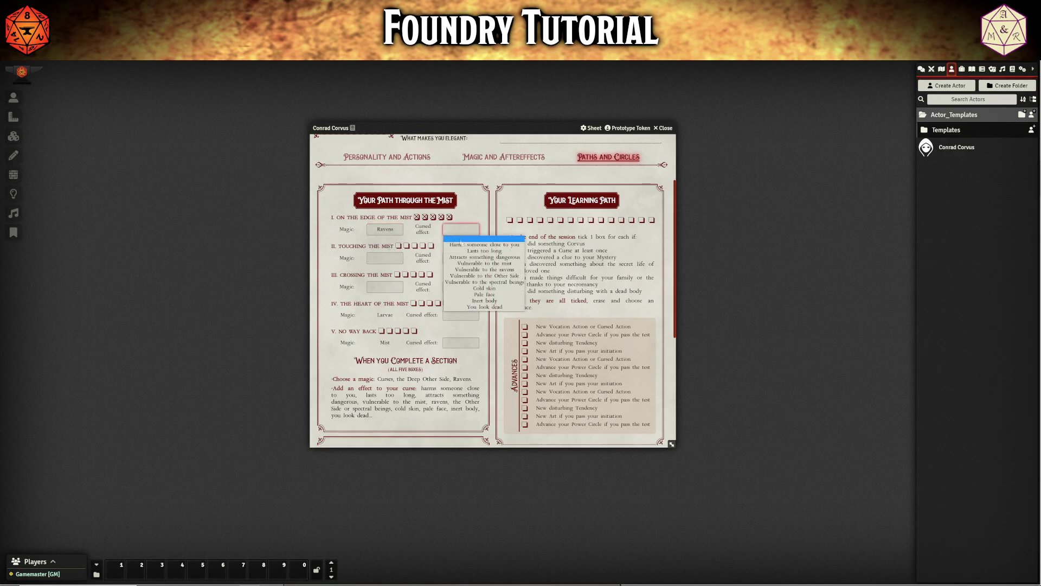
{"action": "left_click", "coordinate": [461, 268]}
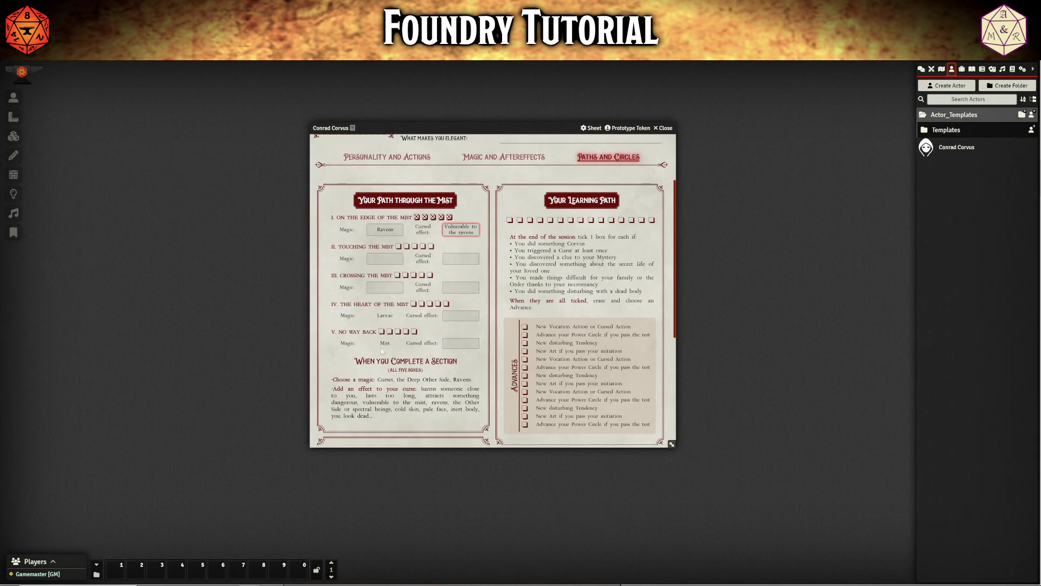
Mark all fifteen boxes in the row at the head of Your Learning Path
{"action": "scroll", "coordinate": [426, 382], "scroll_direction": "down", "scroll_amount": 2}
{"action": "scroll", "coordinate": [460, 345], "scroll_direction": "up", "scroll_amount": 4}
{"action": "scroll", "coordinate": [552, 296], "scroll_direction": "down", "scroll_amount": 2}
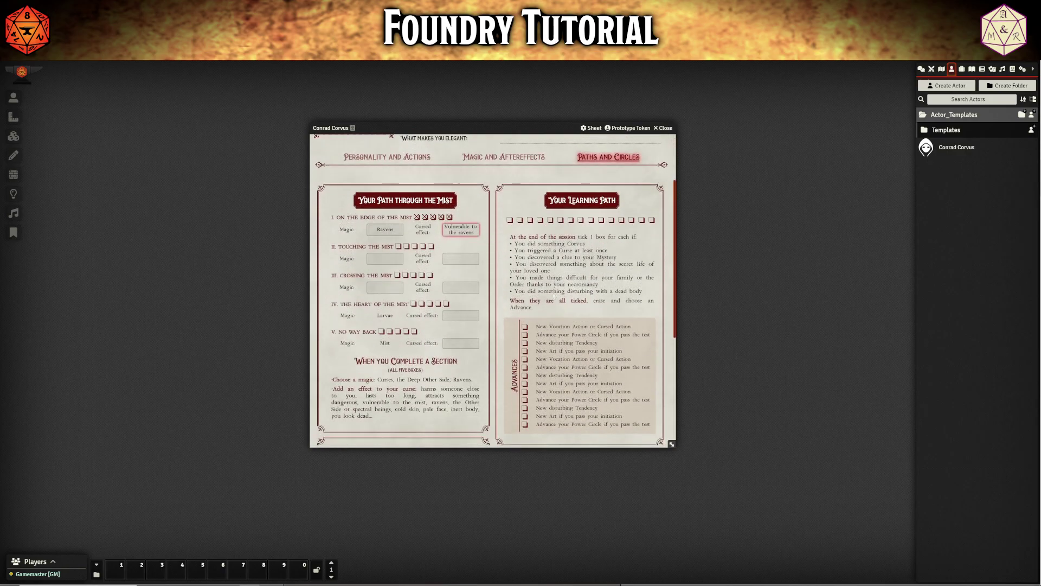
{"action": "left_click", "coordinate": [510, 220]}
{"action": "left_click", "coordinate": [519, 220]}
{"action": "left_click", "coordinate": [530, 219]}
{"action": "left_click", "coordinate": [540, 219]}
{"action": "left_click", "coordinate": [550, 219]}
{"action": "left_click", "coordinate": [560, 220]}
{"action": "left_click", "coordinate": [571, 220]}
{"action": "left_click", "coordinate": [581, 220]}
{"action": "left_click", "coordinate": [590, 220]}
{"action": "left_click", "coordinate": [601, 219]}
{"action": "left_click", "coordinate": [611, 220]}
{"action": "left_click", "coordinate": [621, 219]}
{"action": "left_click", "coordinate": [631, 220]}
{"action": "left_click", "coordinate": [642, 219]}
{"action": "left_click", "coordinate": [651, 220]}
Try the first power circle advance and clear it, and mark the first "New Art if you pass your initiation" advance
{"action": "scroll", "coordinate": [552, 343], "scroll_direction": "down", "scroll_amount": 2}
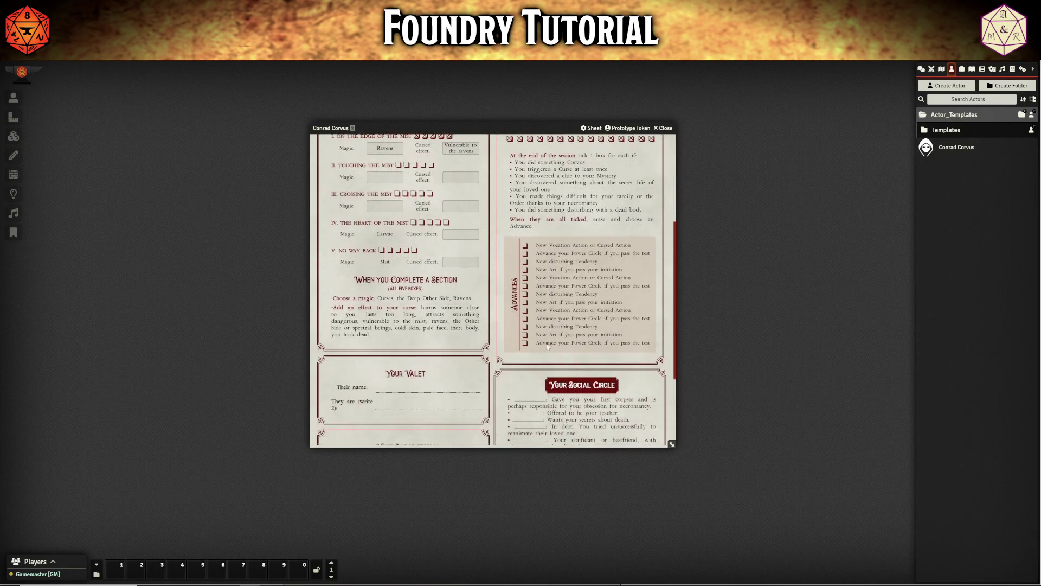
{"action": "left_click", "coordinate": [525, 253]}
{"action": "left_click", "coordinate": [525, 253]}
{"action": "left_click", "coordinate": [525, 270]}
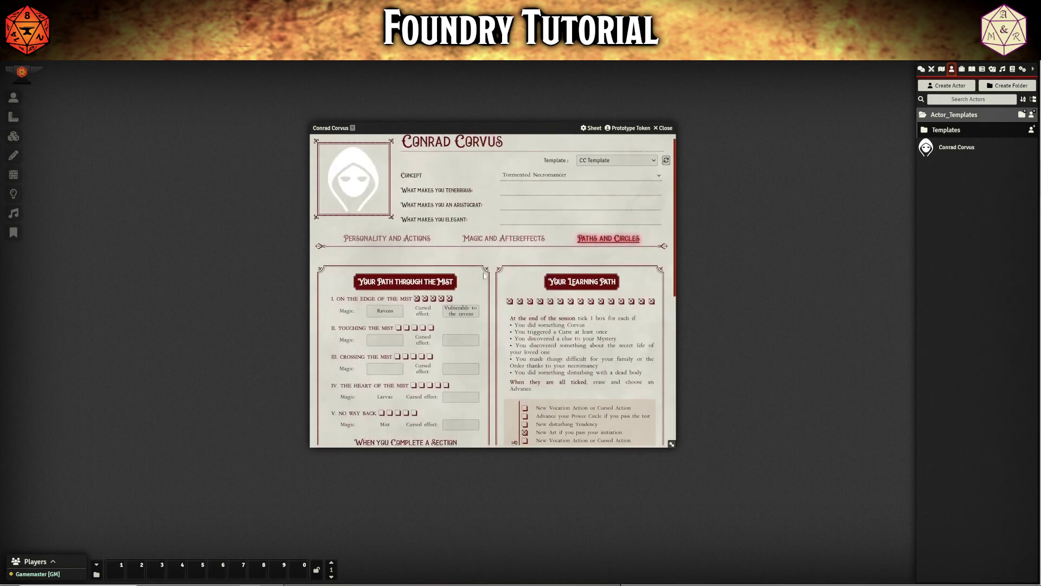
Open the additional Magic Art Name entry under Your Cursed Magic Art for editing and save its template text as is
{"action": "left_click", "coordinate": [490, 239]}
{"action": "scroll", "coordinate": [419, 342], "scroll_direction": "down", "scroll_amount": 5}
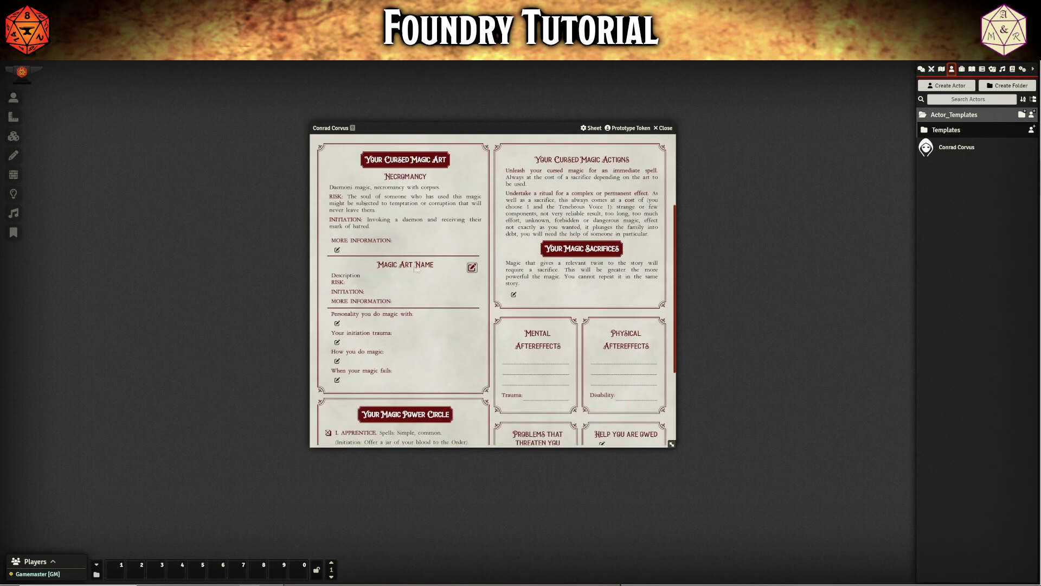
{"action": "left_click", "coordinate": [471, 268]}
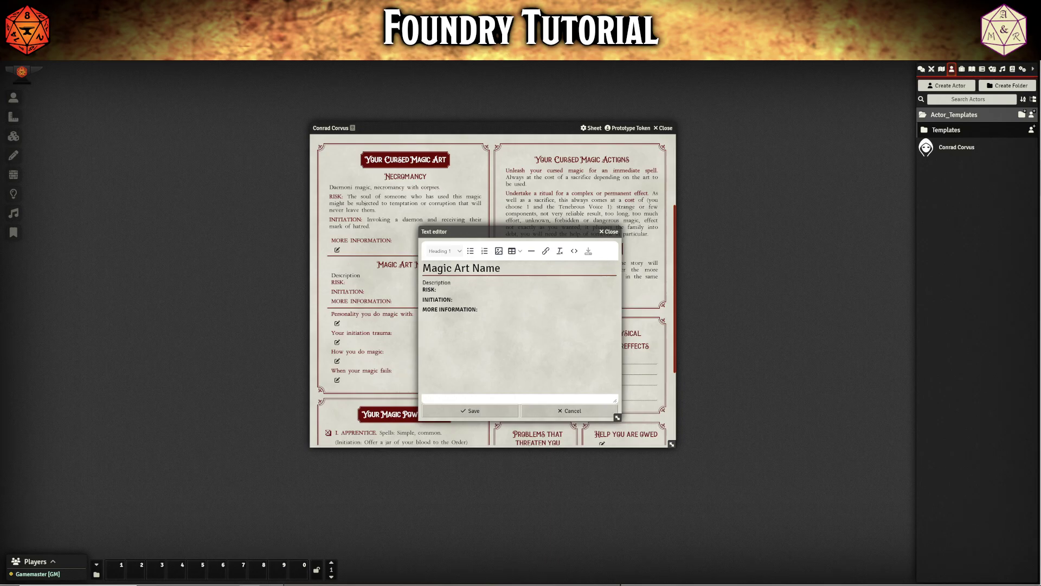
{"action": "left_click", "coordinate": [472, 410]}
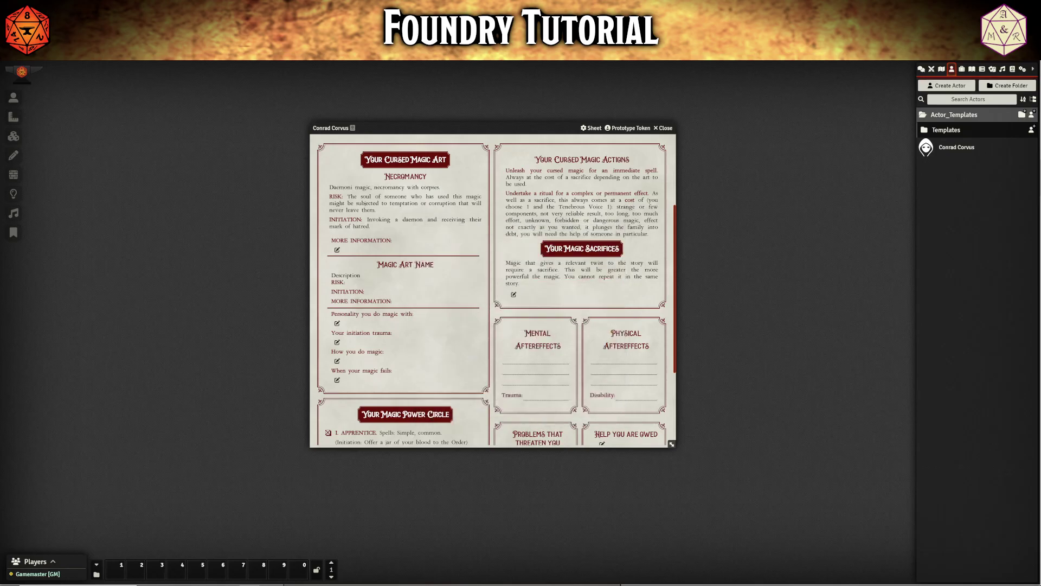
Clear the "New Art if you pass your initiation" advance and check the cursed magic art section again
{"action": "left_click", "coordinate": [606, 248]}
{"action": "scroll", "coordinate": [569, 303], "scroll_direction": "down", "scroll_amount": 3}
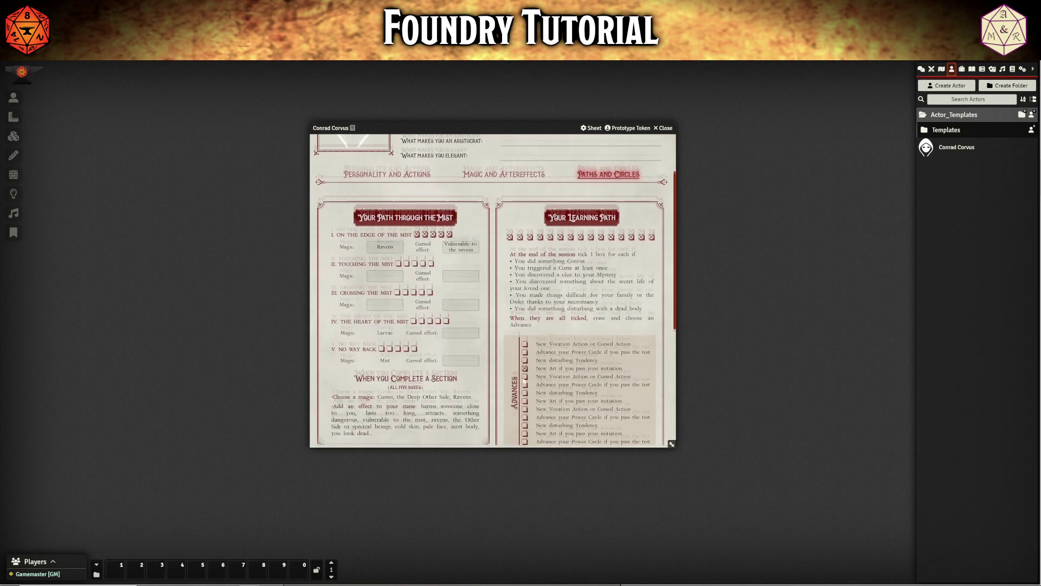
{"action": "left_click", "coordinate": [525, 360]}
{"action": "left_click", "coordinate": [504, 166]}
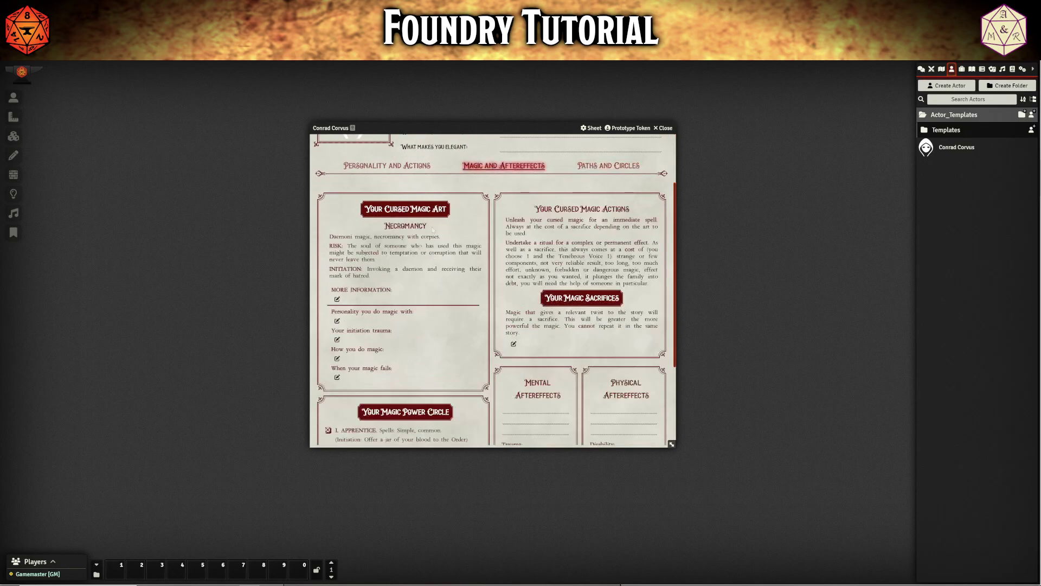
Examine the valet, laboratory, library and social circle sections on the Paths and Circles page
{"action": "left_click", "coordinate": [631, 168]}
{"action": "scroll", "coordinate": [531, 306], "scroll_direction": "down", "scroll_amount": 5}
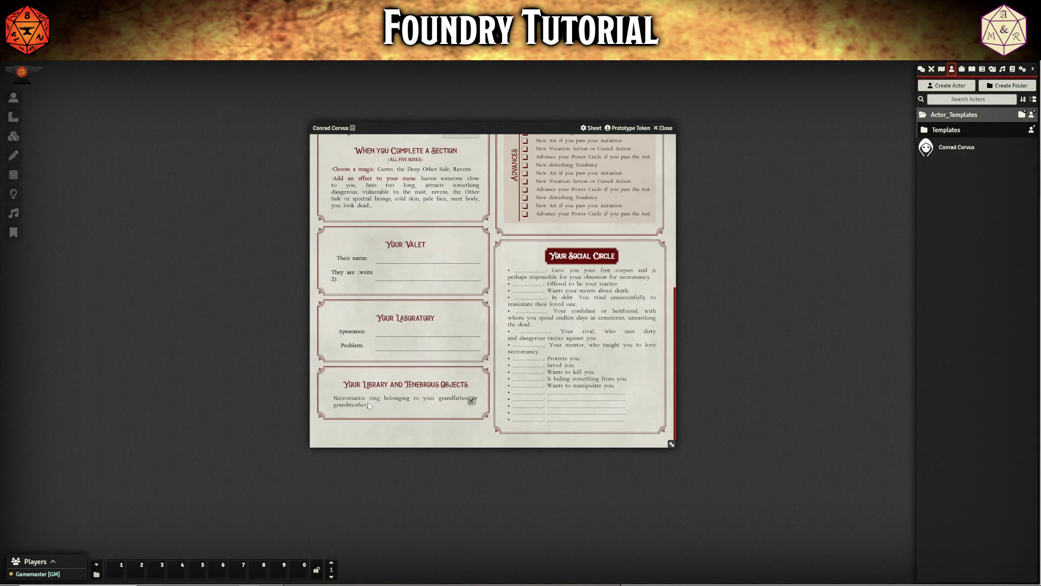
{"action": "scroll", "coordinate": [472, 367], "scroll_direction": "up", "scroll_amount": 4}
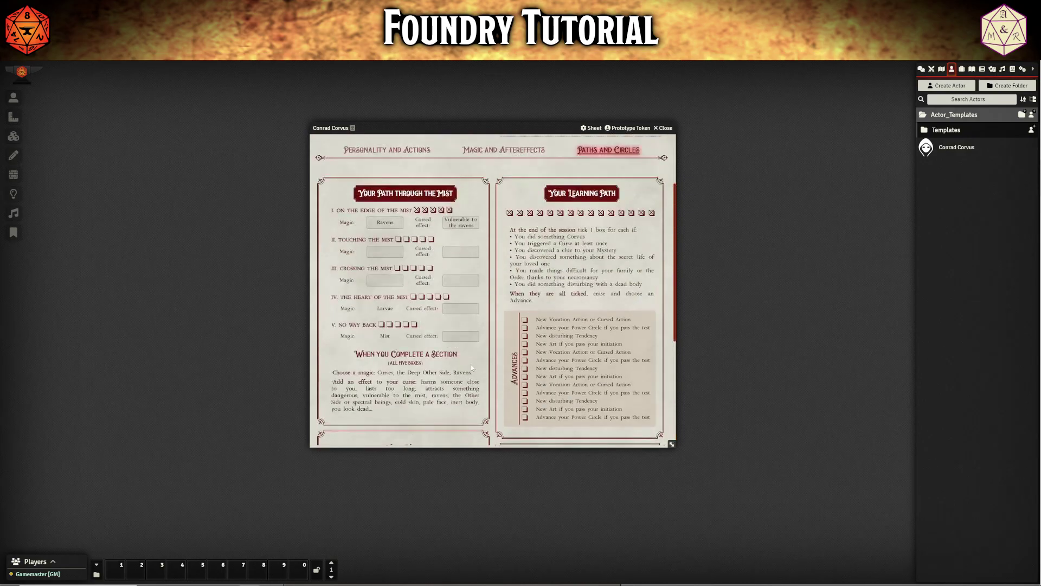
{"action": "scroll", "coordinate": [471, 367], "scroll_direction": "up", "scroll_amount": 2}
{"action": "scroll", "coordinate": [463, 406], "scroll_direction": "down", "scroll_amount": 5}
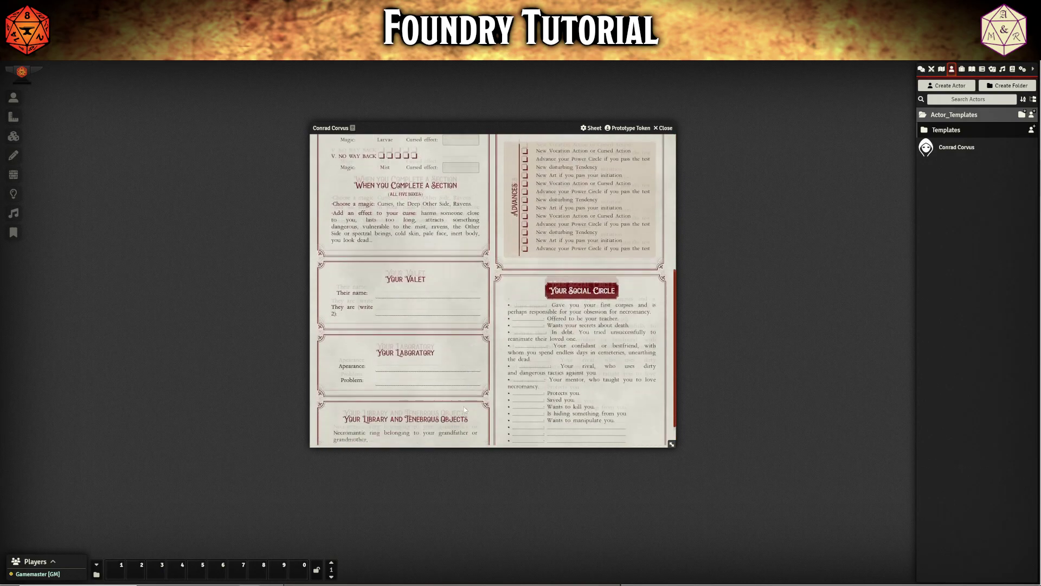
{"action": "scroll", "coordinate": [567, 276], "scroll_direction": "down", "scroll_amount": 1}
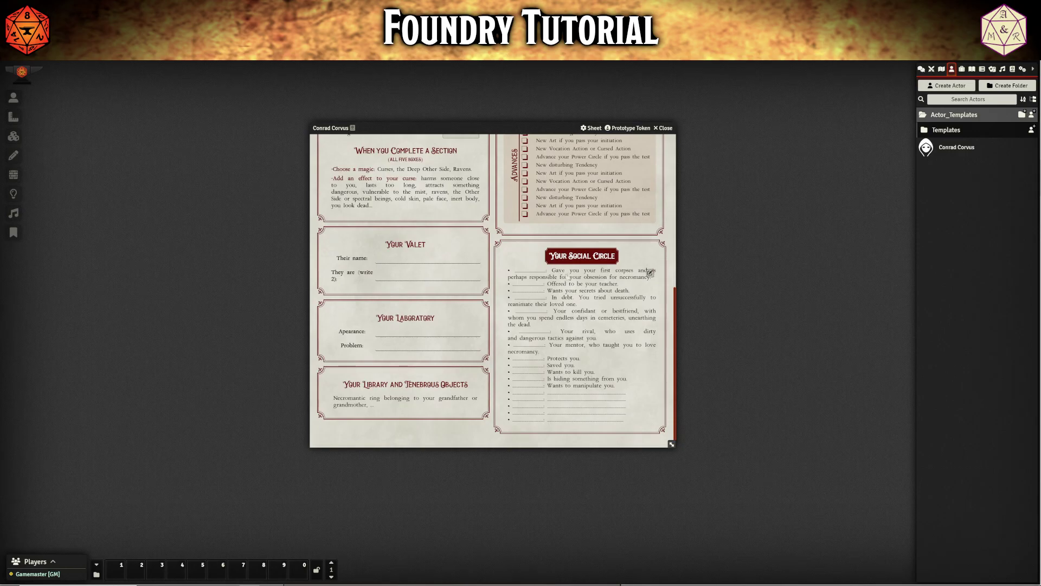
Open the Your Social Circle text for editing, read through its entries and save it as is
{"action": "left_click", "coordinate": [649, 273]}
{"action": "scroll", "coordinate": [520, 325], "scroll_direction": "down", "scroll_amount": 1}
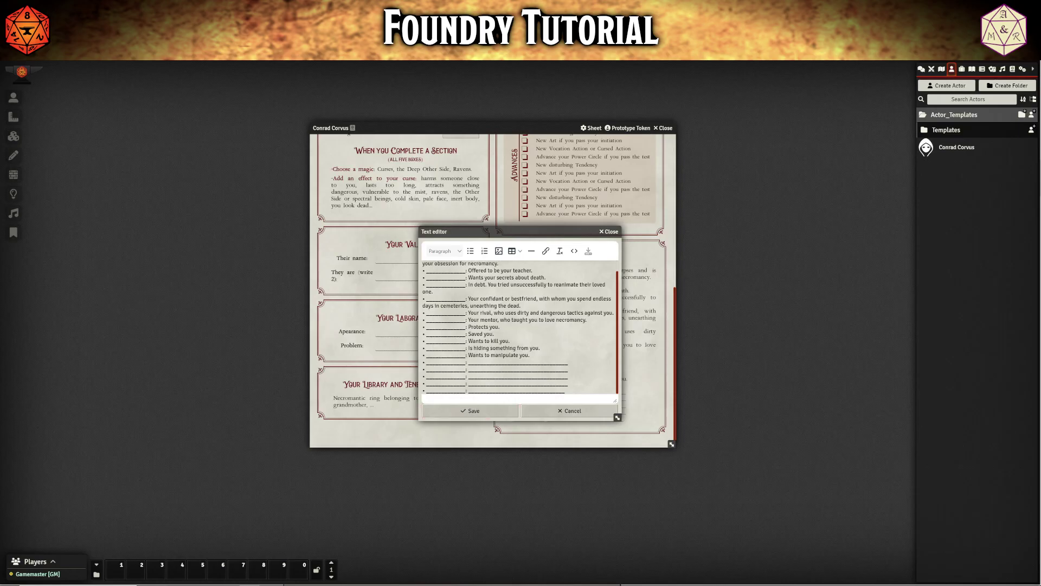
{"action": "scroll", "coordinate": [518, 326], "scroll_direction": "up", "scroll_amount": 1}
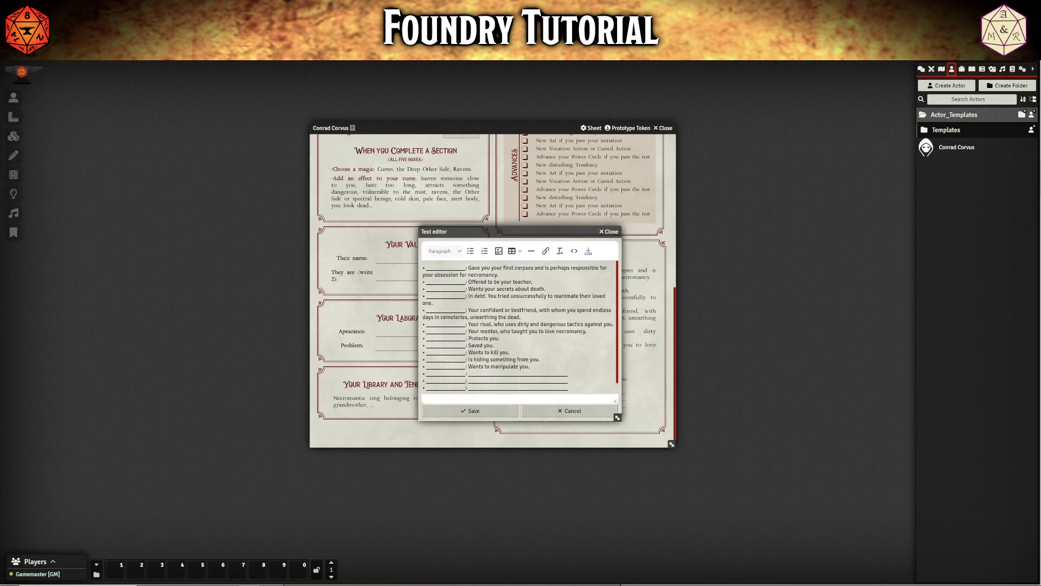
{"action": "left_click", "coordinate": [473, 411]}
Return to the Personality and Actions page and change the character's concept to Unsouled Being
{"action": "scroll", "coordinate": [536, 356], "scroll_direction": "up", "scroll_amount": 3}
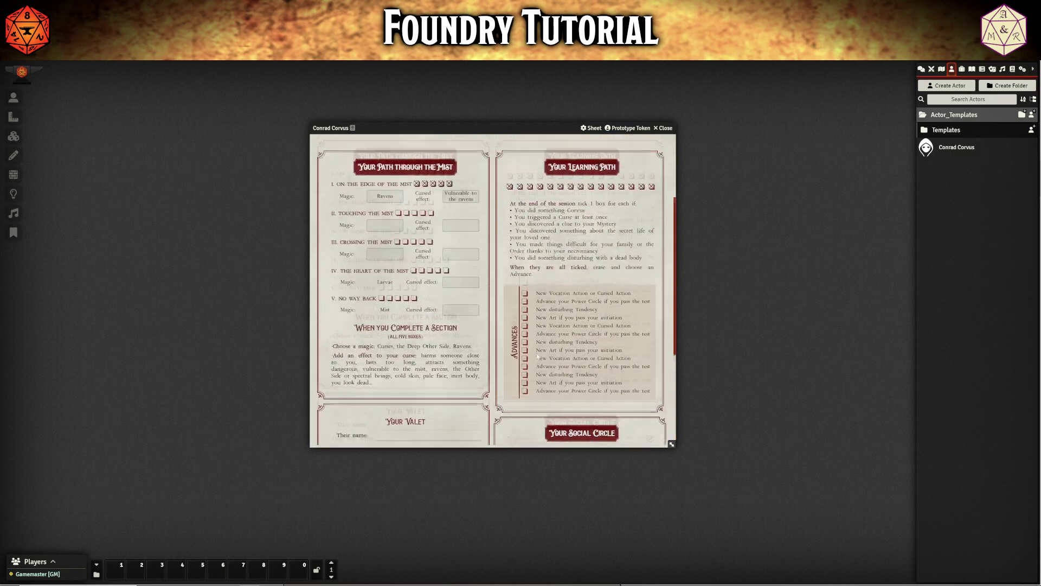
{"action": "scroll", "coordinate": [536, 356], "scroll_direction": "up", "scroll_amount": 3}
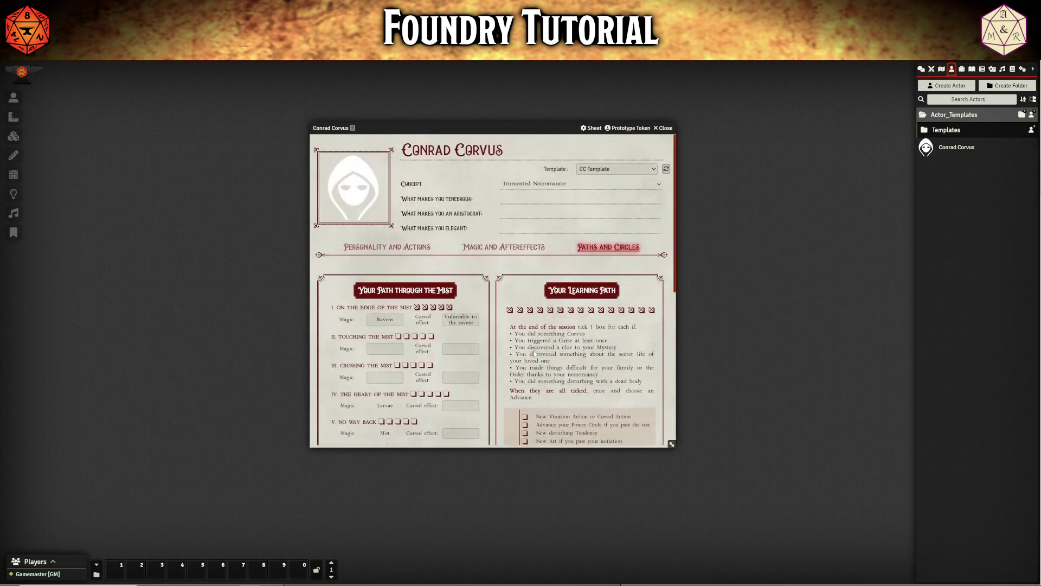
{"action": "left_click", "coordinate": [396, 249]}
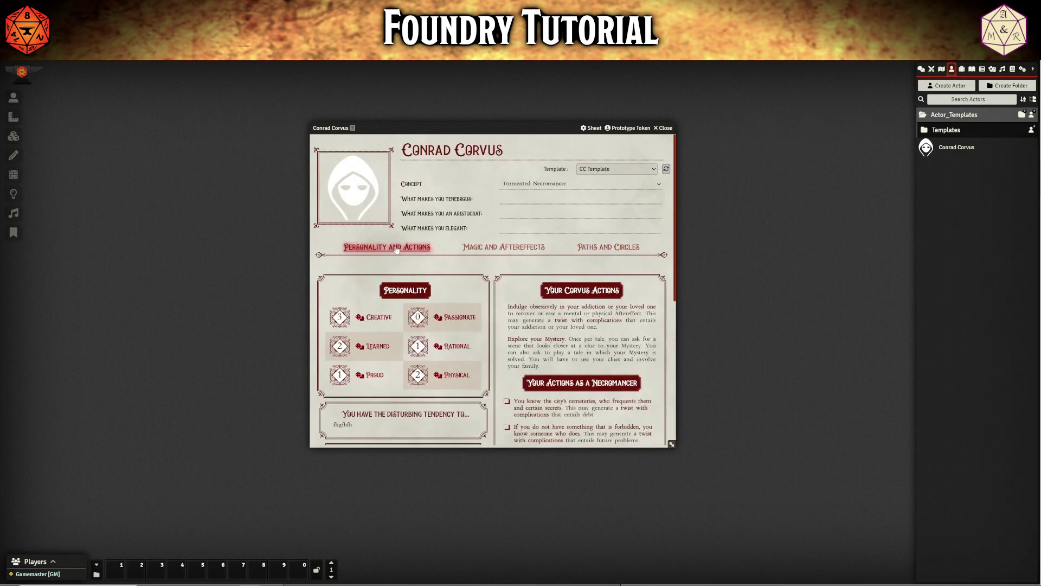
{"action": "left_click", "coordinate": [539, 185]}
{"action": "left_click", "coordinate": [538, 210]}
{"action": "left_click", "coordinate": [539, 184]}
{"action": "left_click", "coordinate": [536, 224]}
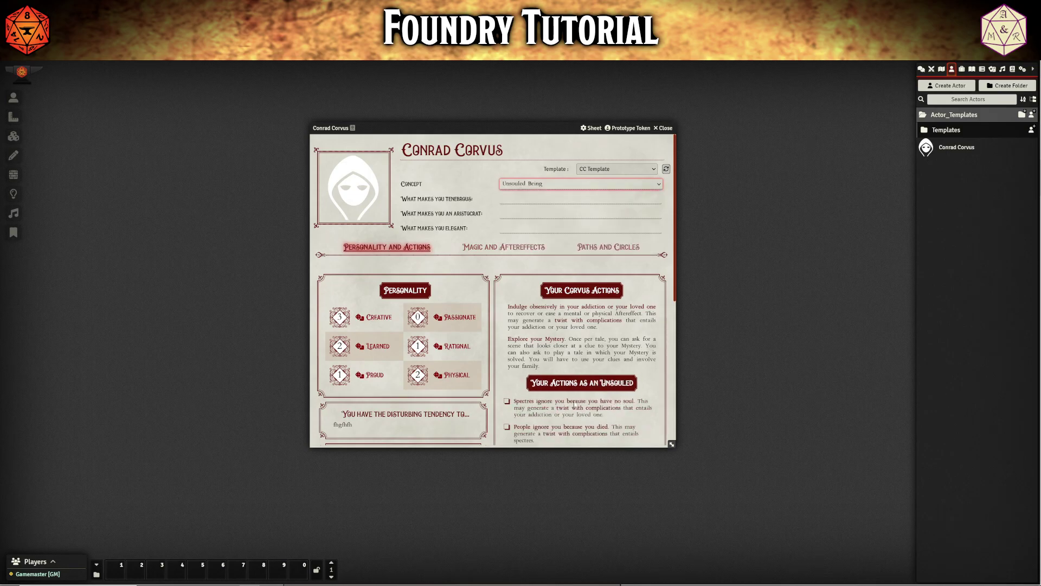
Check the Personality and Actions and Magic and Aftereffects pages for the Unsouled Being concept and close the sheet
{"action": "scroll", "coordinate": [574, 402], "scroll_direction": "down", "scroll_amount": 5}
{"action": "scroll", "coordinate": [472, 286], "scroll_direction": "up", "scroll_amount": 5}
{"action": "left_click", "coordinate": [504, 247]}
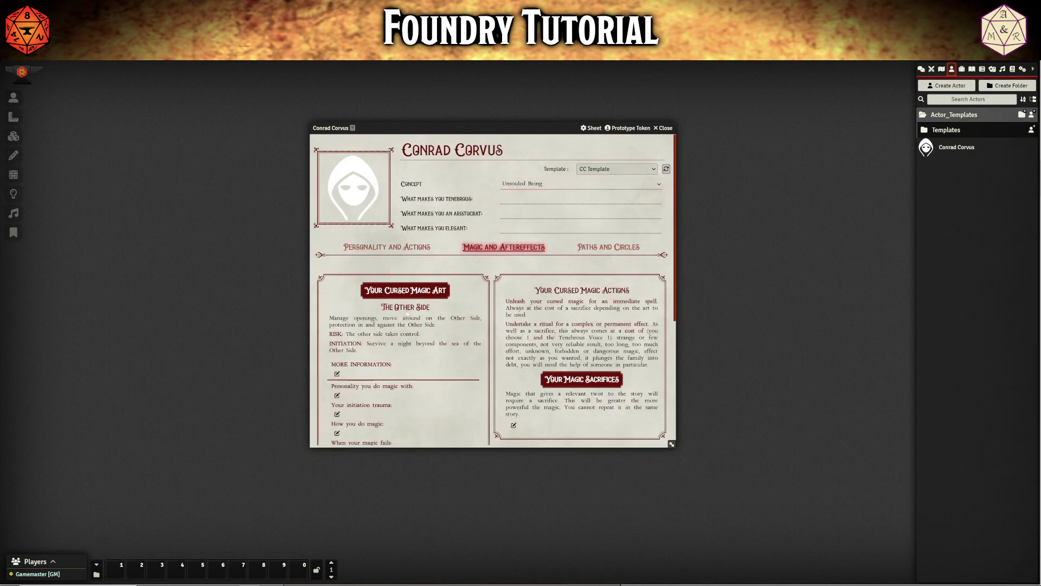
{"action": "left_click", "coordinate": [386, 246]}
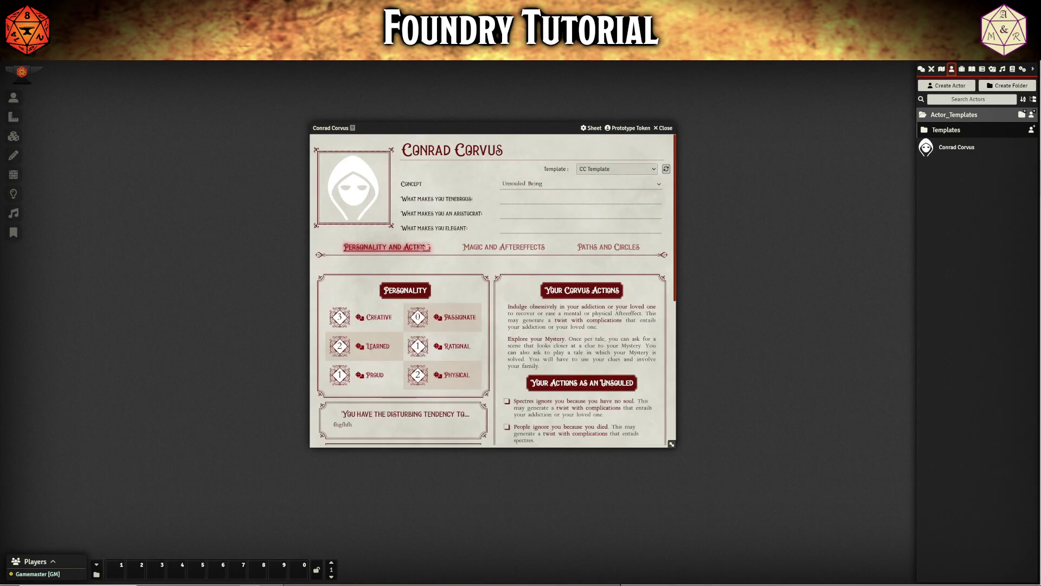
{"action": "left_click", "coordinate": [665, 128]}
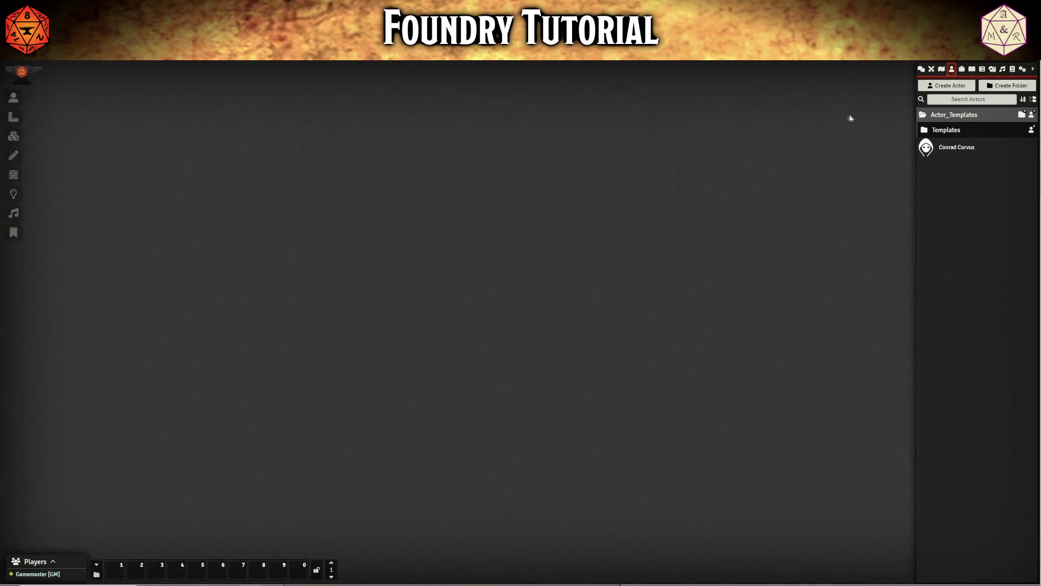
Create a character actor named Lord Usher and apply NCC_Template to its sheet
{"action": "left_click", "coordinate": [934, 86]}
{"action": "type", "text": "Lord Usher"}
{"action": "key", "text": "Return"}
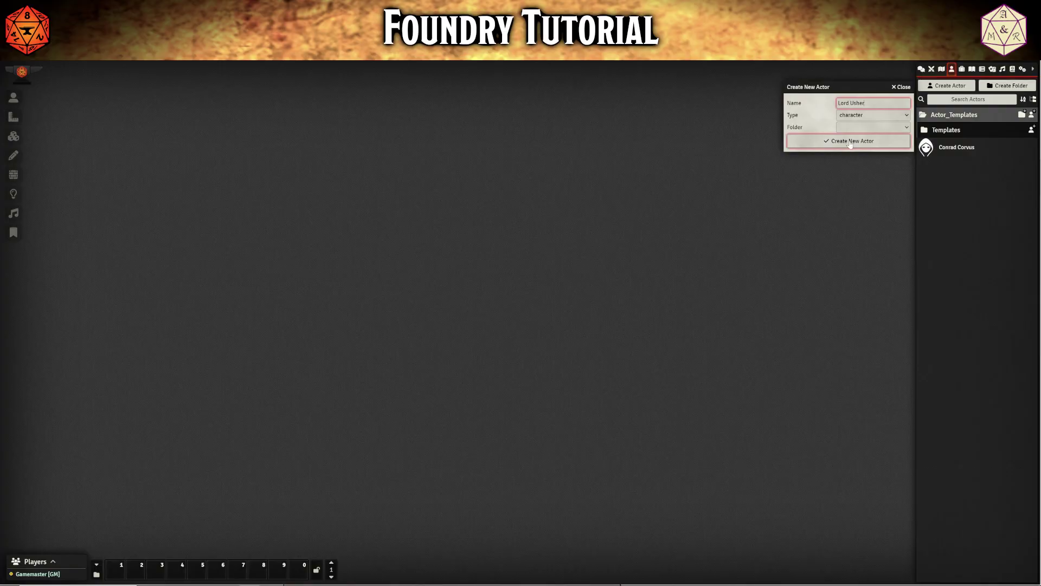
{"action": "left_click", "coordinate": [581, 249]}
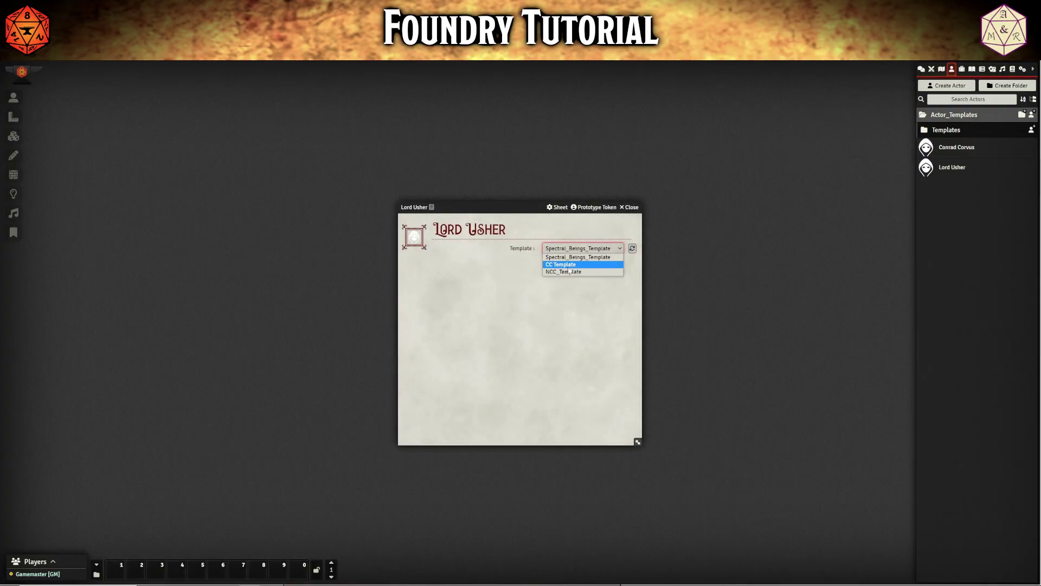
{"action": "left_click", "coordinate": [575, 273]}
{"action": "left_click", "coordinate": [632, 247]}
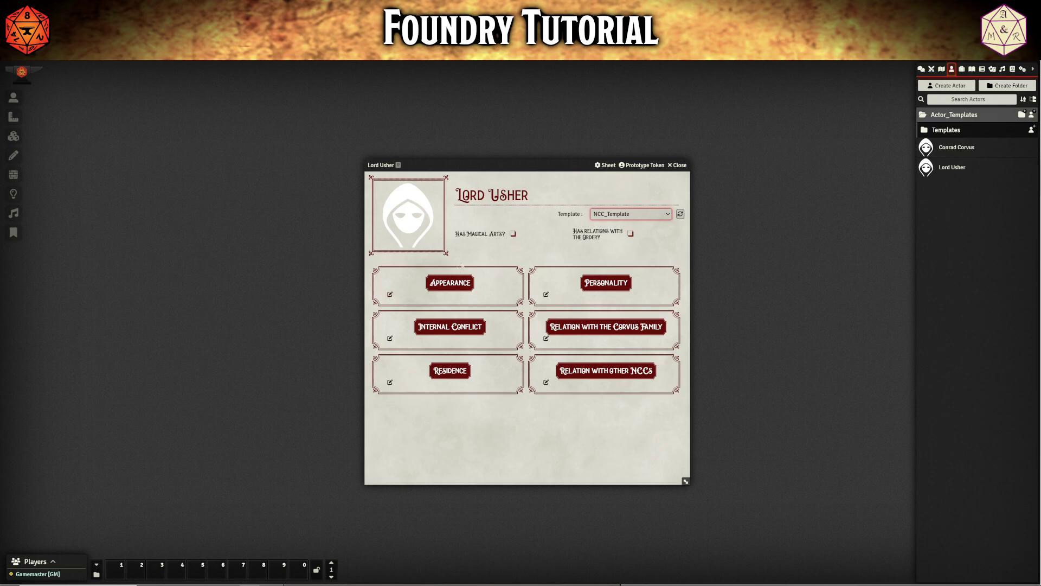
Try the Has Magical Arts and Has Relations with the Order options, clear both and close the Lord Usher sheet
{"action": "left_click", "coordinate": [512, 234]}
{"action": "left_click", "coordinate": [513, 235]}
{"action": "left_click", "coordinate": [513, 234]}
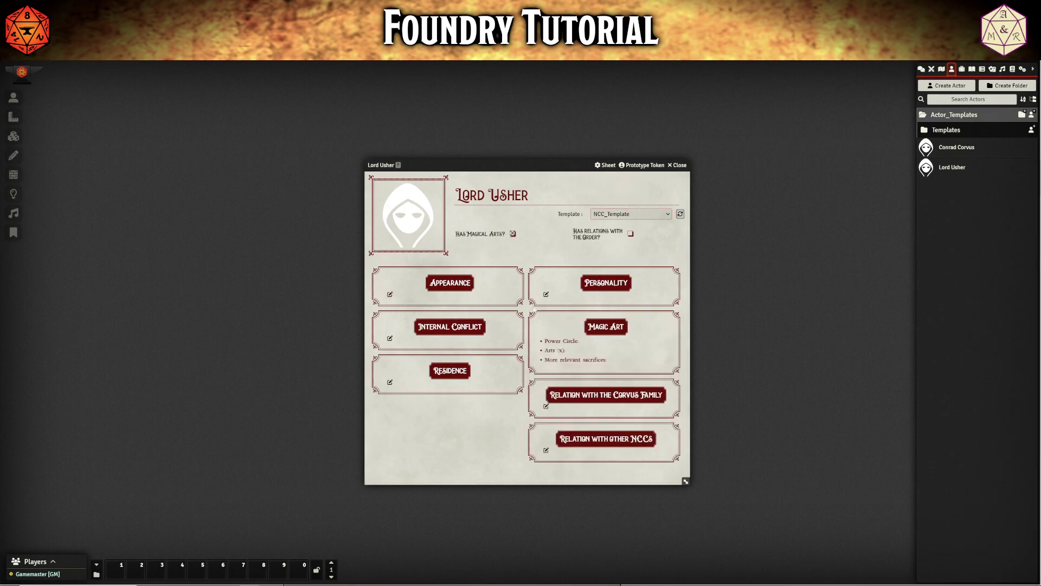
{"action": "left_click", "coordinate": [513, 234]}
{"action": "left_click", "coordinate": [630, 234]}
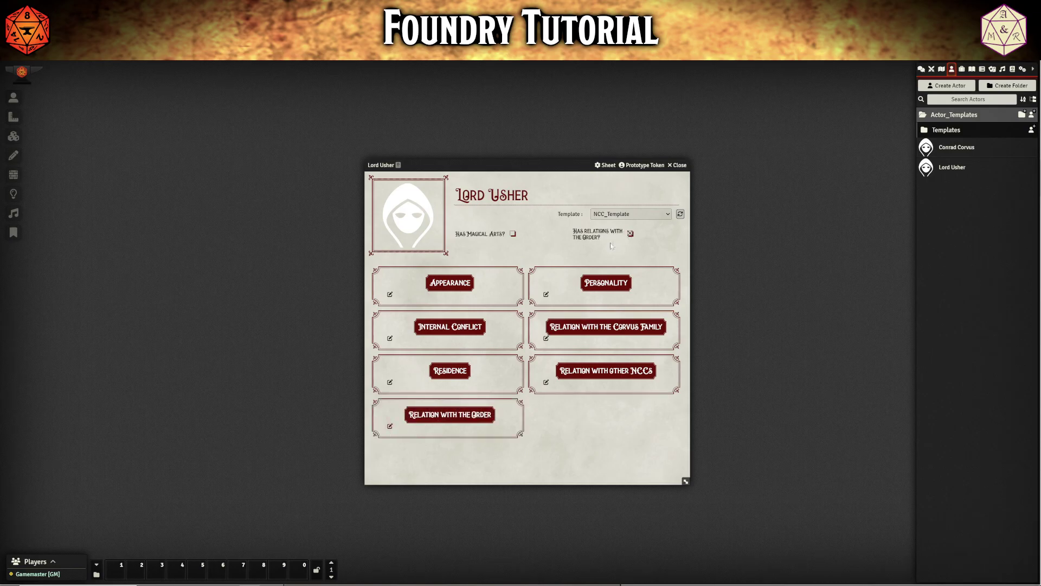
{"action": "left_click", "coordinate": [629, 234]}
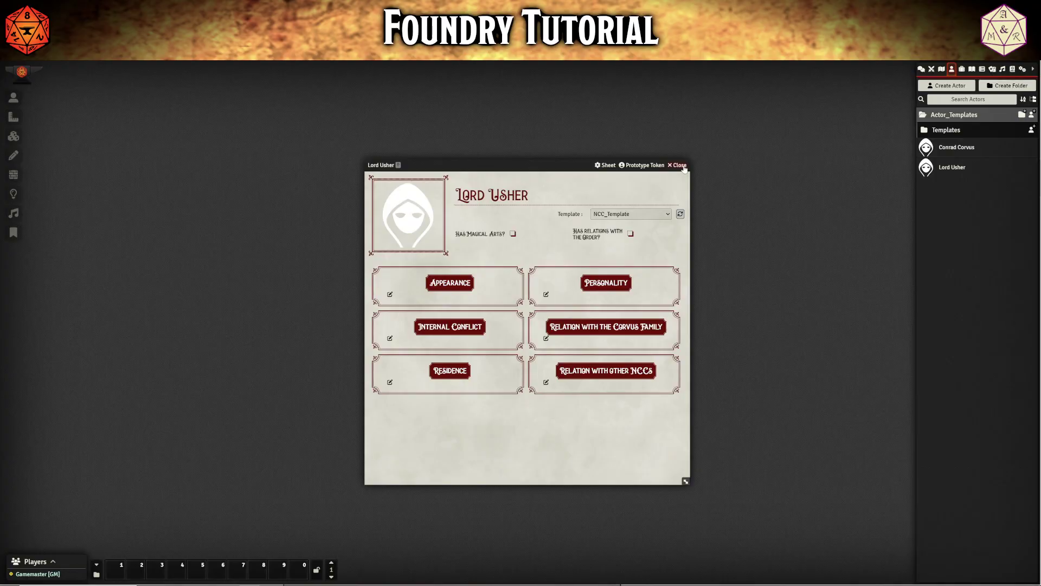
{"action": "left_click", "coordinate": [679, 165]}
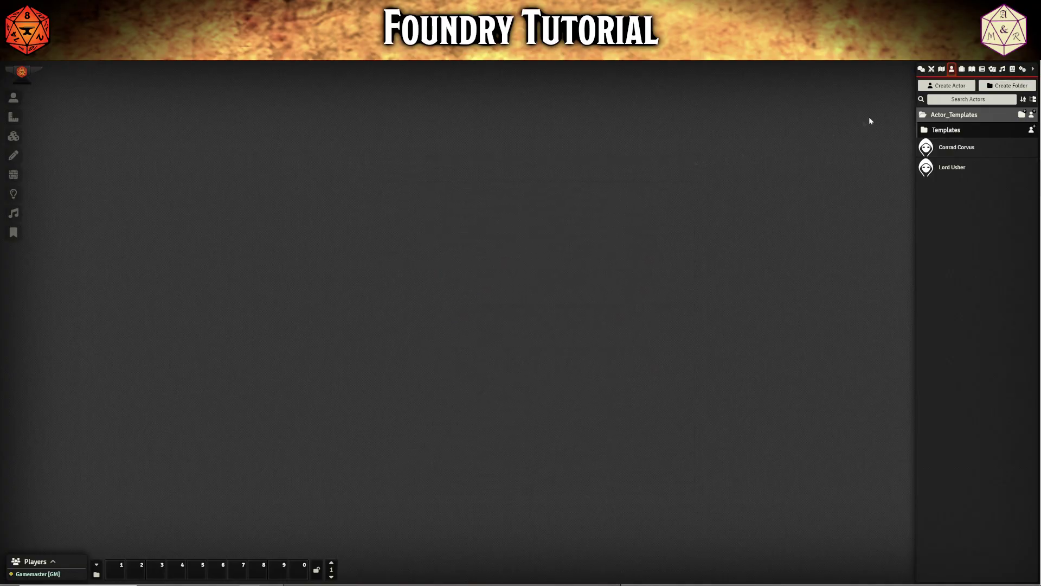
Create a character actor named Spectre and apply Spectral_Beings_Template to its sheet
{"action": "left_click", "coordinate": [946, 86]}
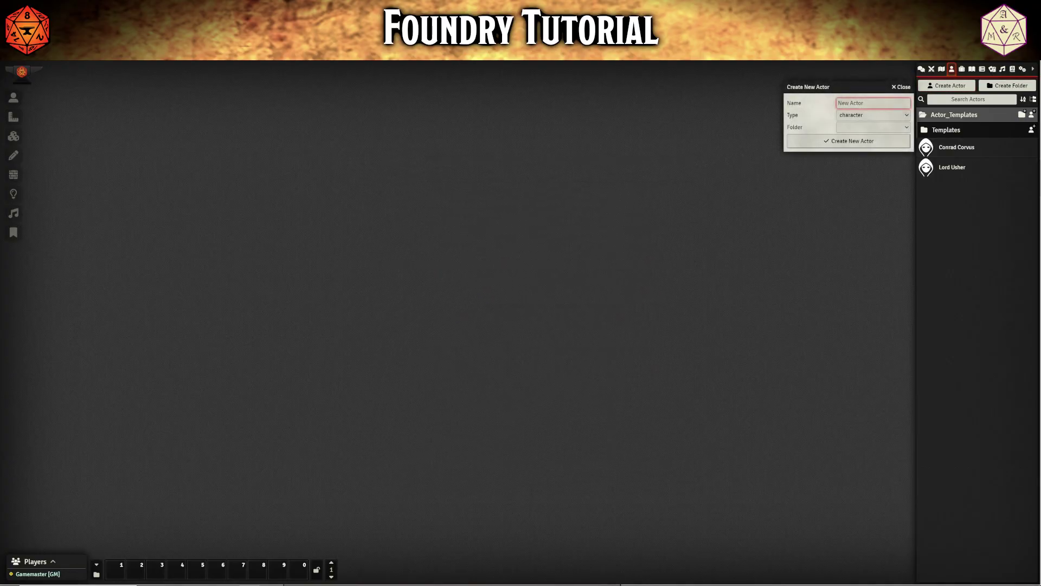
{"action": "type", "text": "Spectre"}
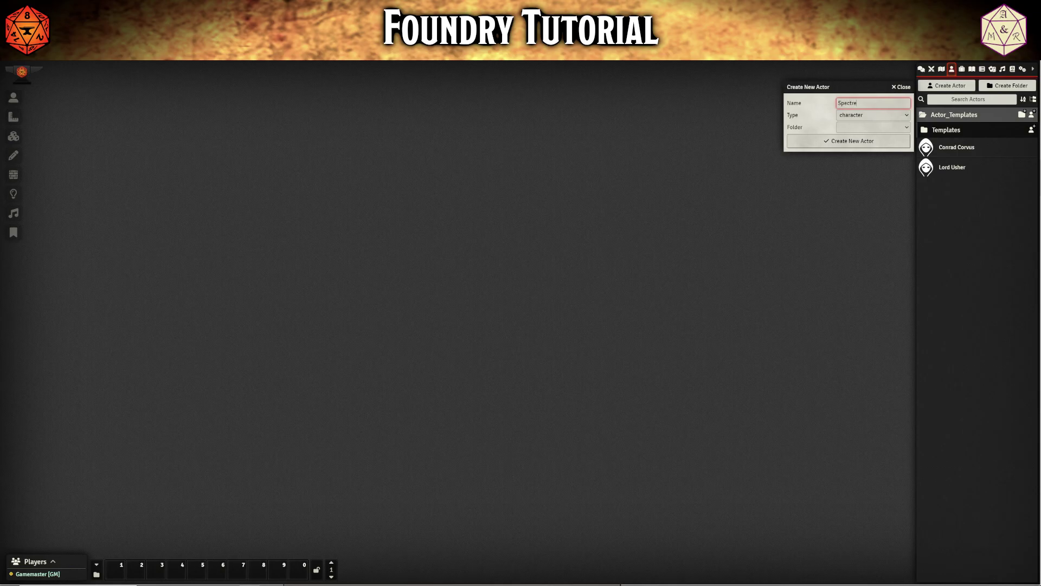
{"action": "left_click", "coordinate": [843, 142]}
{"action": "left_click", "coordinate": [632, 249]}
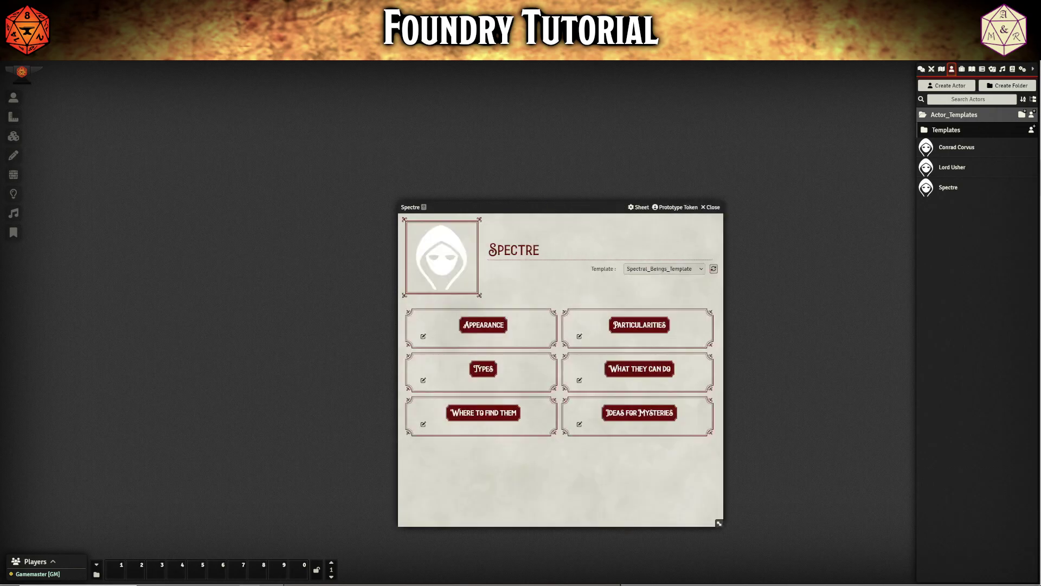
{"action": "left_click_drag", "start_coordinate": [562, 208], "coordinate": [553, 142]}
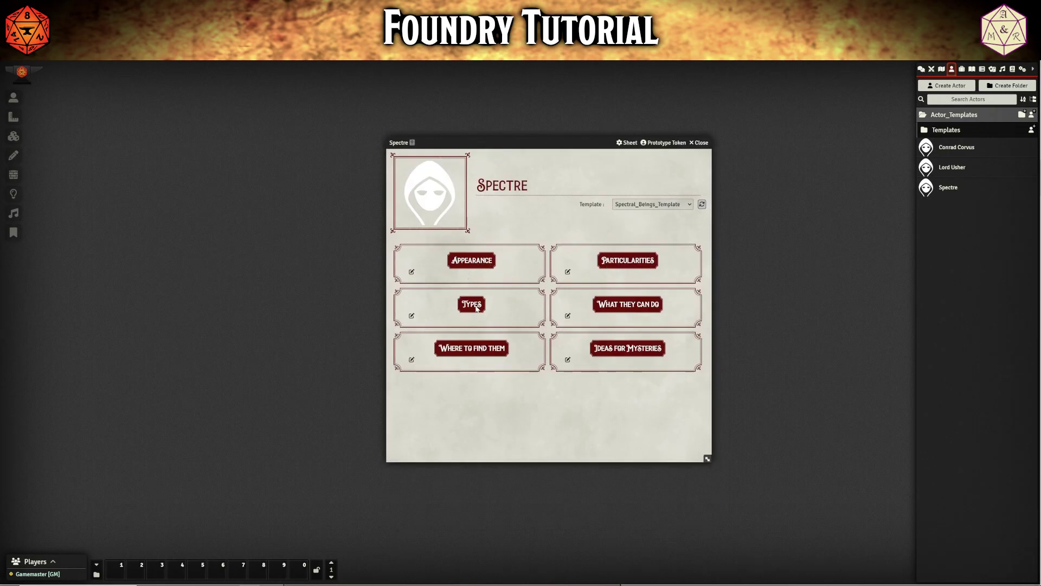
Enter the sample text "gjgfjg" under What They Can Do, save it and close the Spectre sheet
{"action": "left_click", "coordinate": [568, 316]}
{"action": "type", "text": "gjgfjg"}
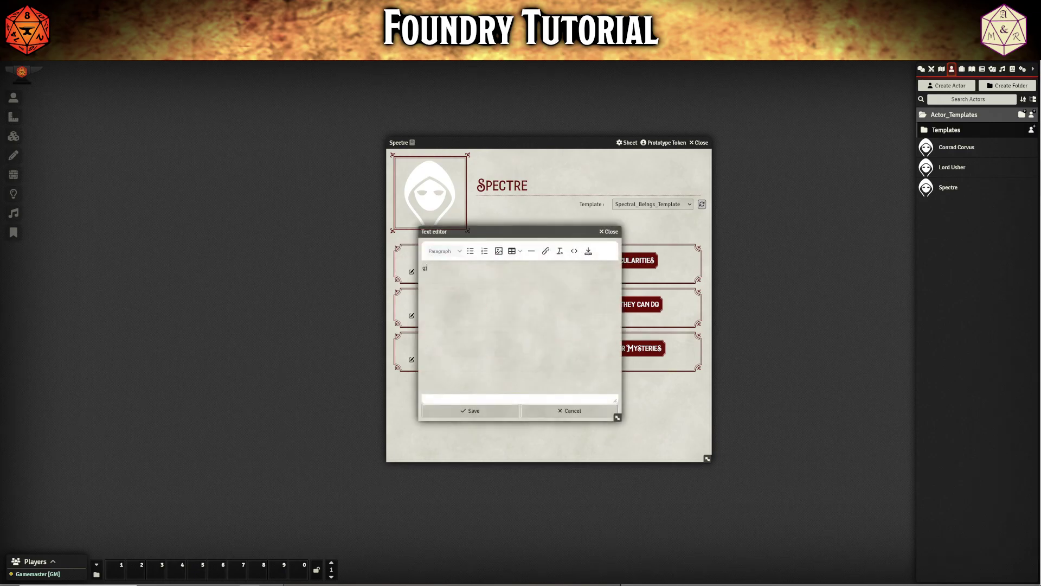
{"action": "left_click", "coordinate": [472, 411]}
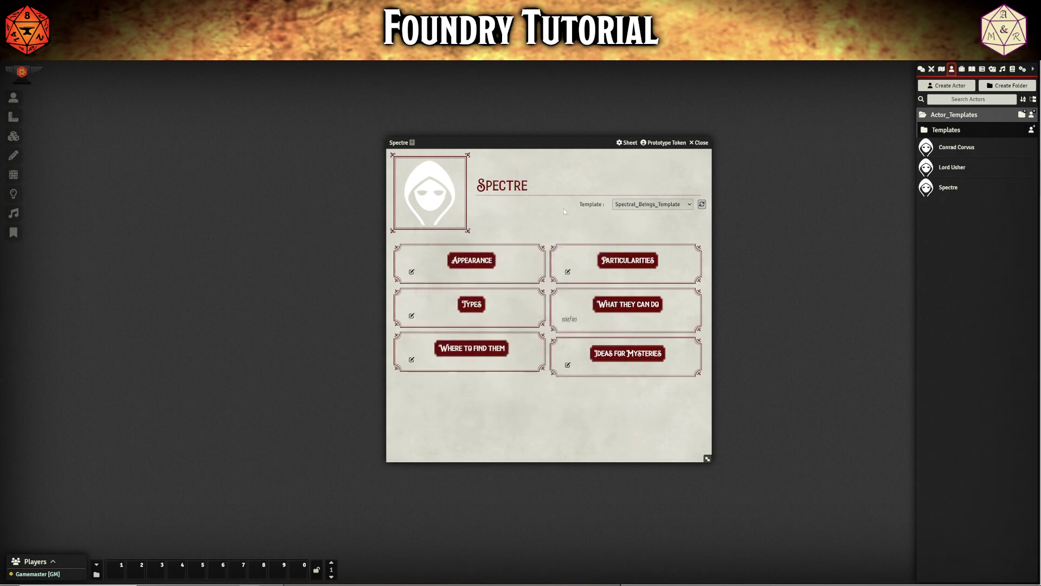
{"action": "left_click", "coordinate": [699, 142]}
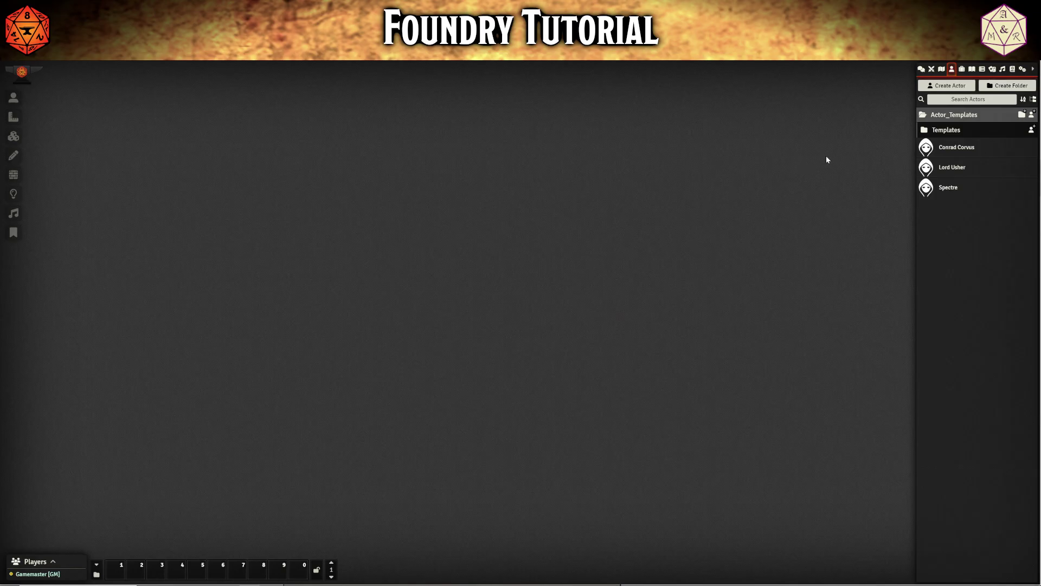
Open the Conrad Corvus sheet alongside the chat log and roll Creative with 3 Corvus dice and 3 Mist dice
{"action": "left_click", "coordinate": [958, 148]}
{"action": "left_click", "coordinate": [921, 69]}
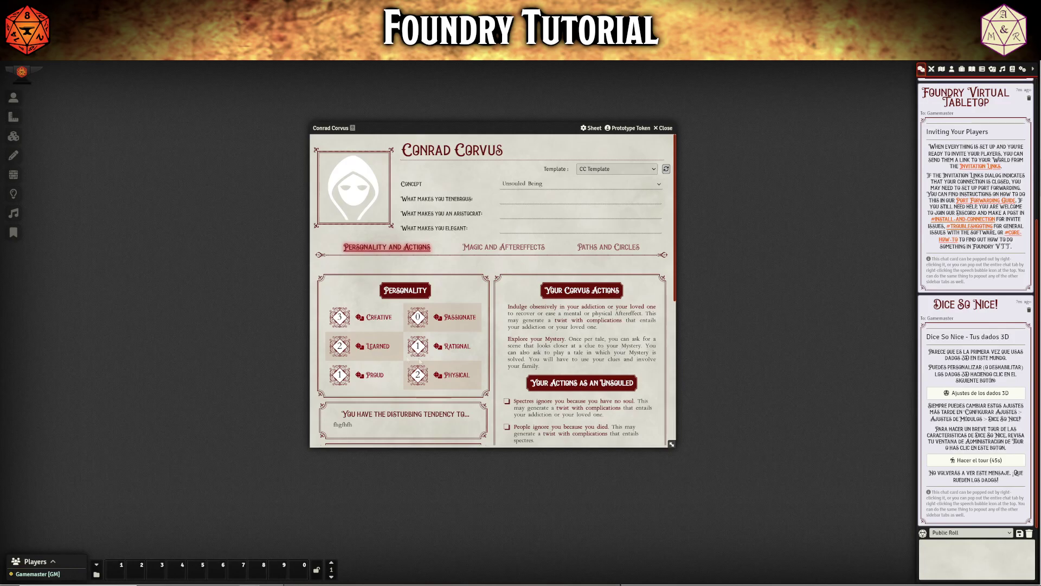
{"action": "left_click", "coordinate": [370, 319]}
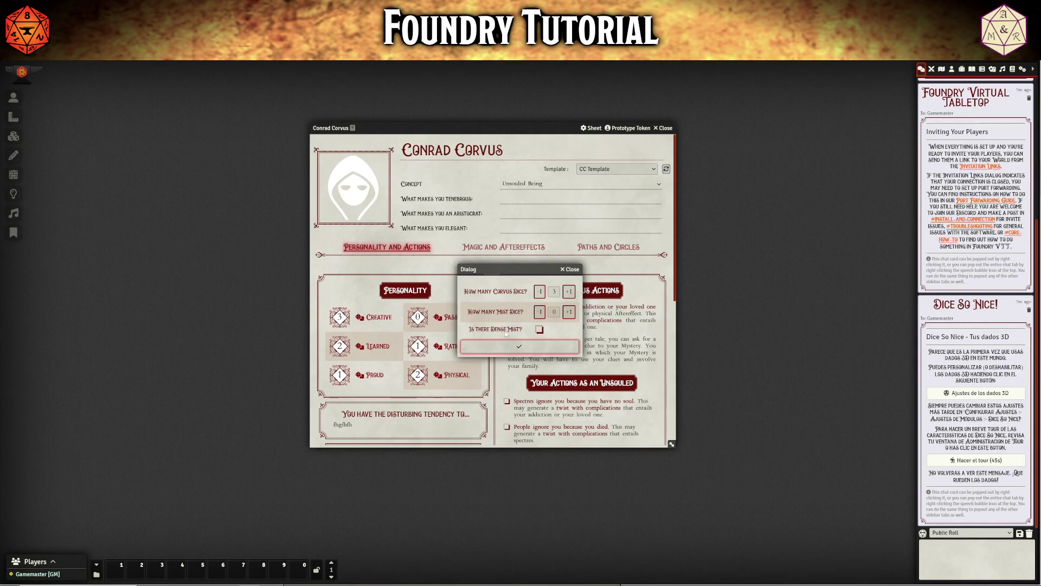
{"action": "left_click", "coordinate": [569, 311]}
{"action": "left_click", "coordinate": [520, 347]}
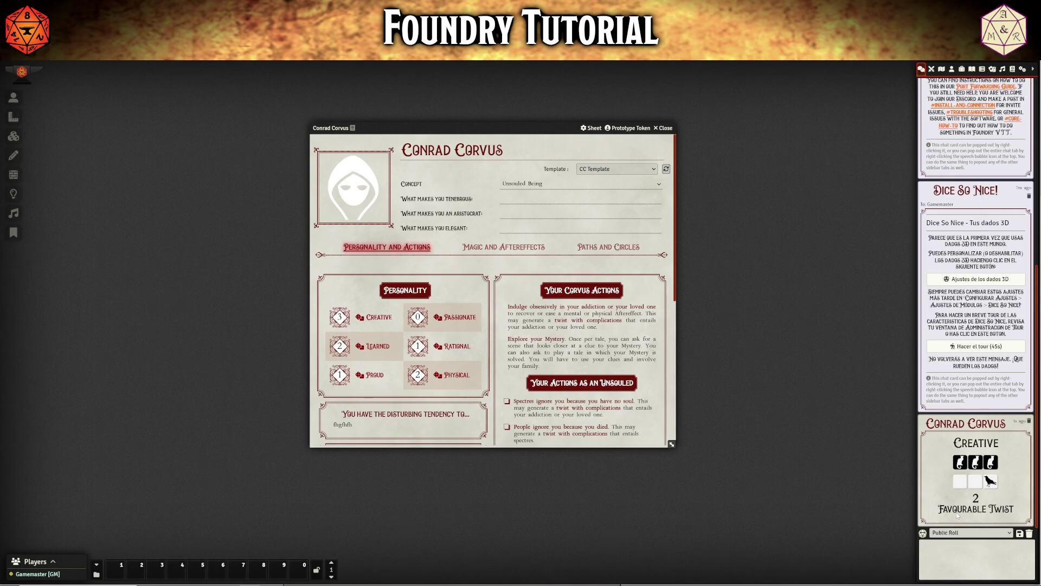
Roll Creative again with 3 Corvus dice and 5 Mist dice, without Dense Mist
{"action": "left_click", "coordinate": [382, 321]}
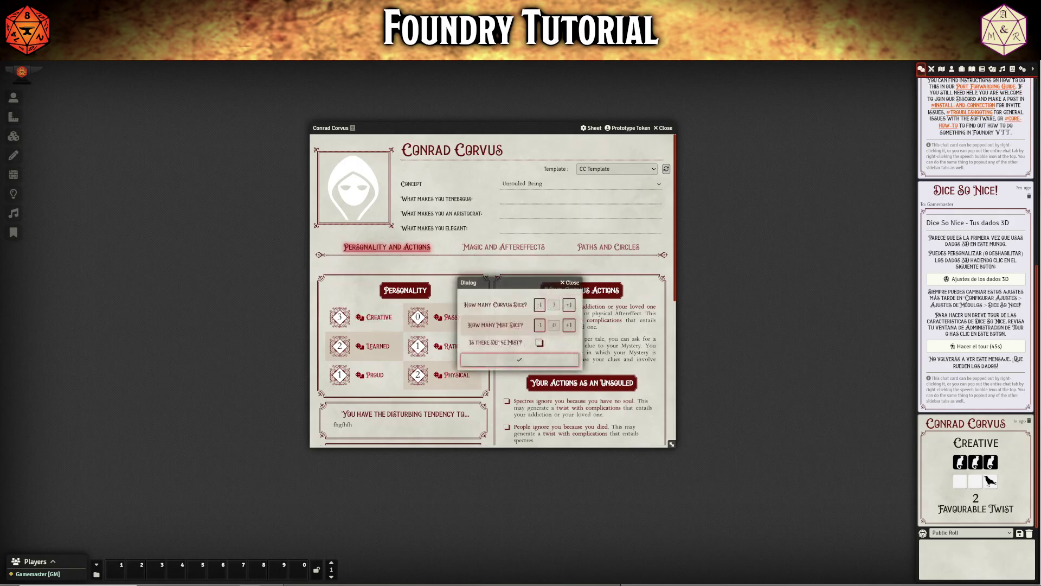
{"action": "left_click", "coordinate": [569, 326]}
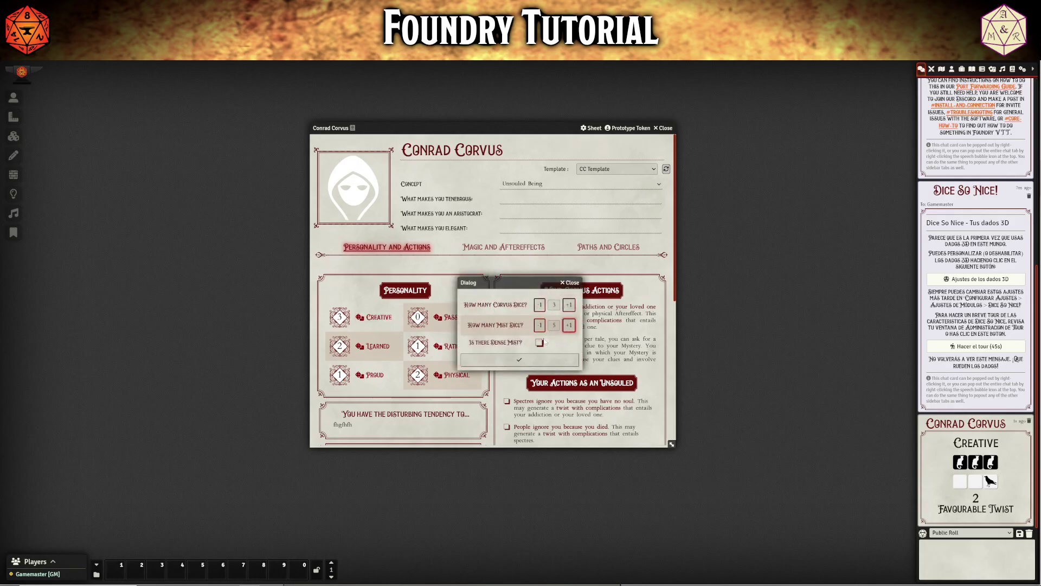
{"action": "left_click", "coordinate": [520, 360]}
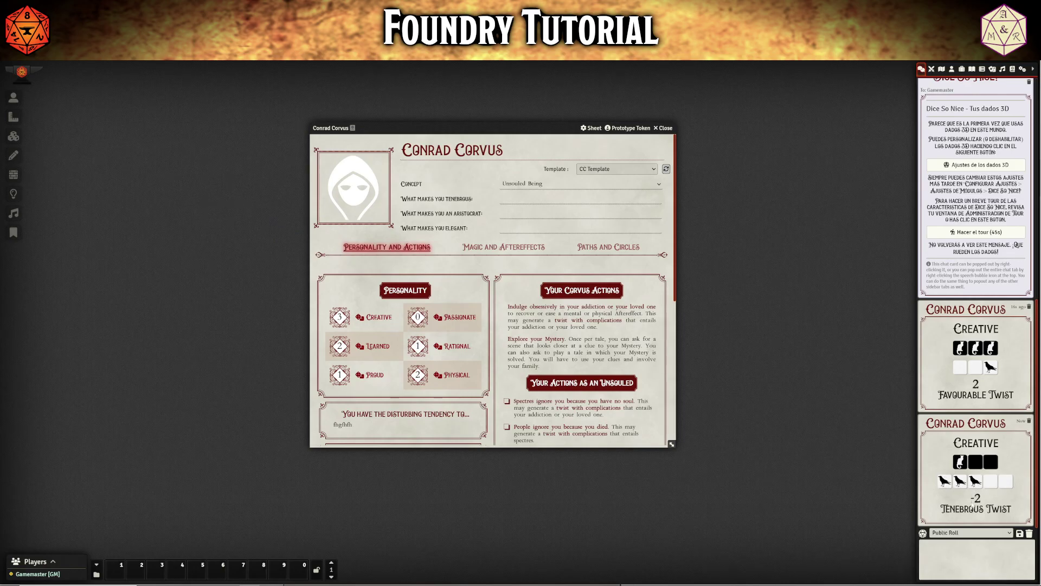
Roll Creative with 1 Corvus die and 1 Mist die
{"action": "left_click", "coordinate": [372, 320]}
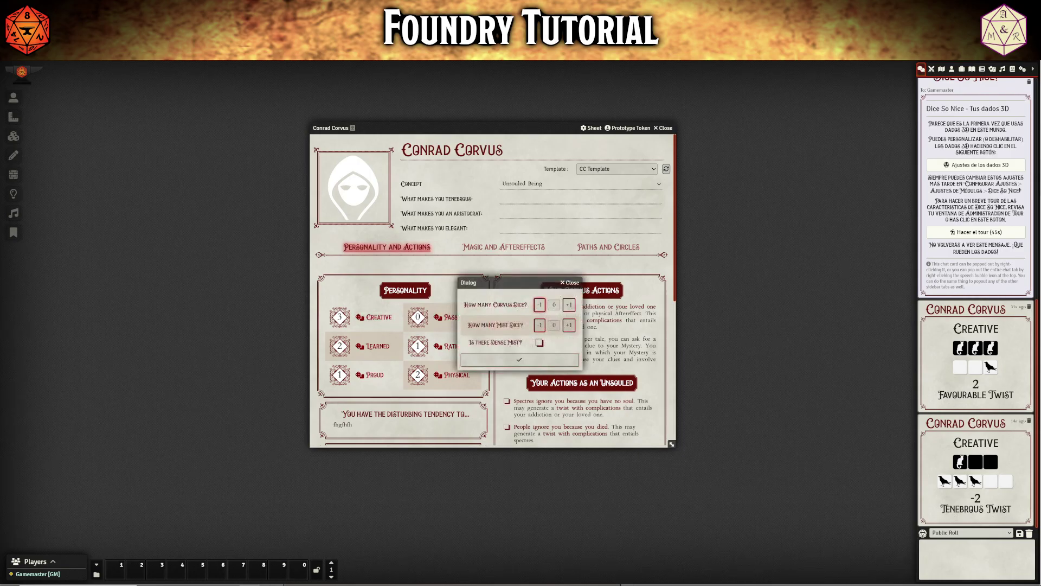
{"action": "left_click", "coordinate": [568, 325]}
{"action": "left_click", "coordinate": [534, 367]}
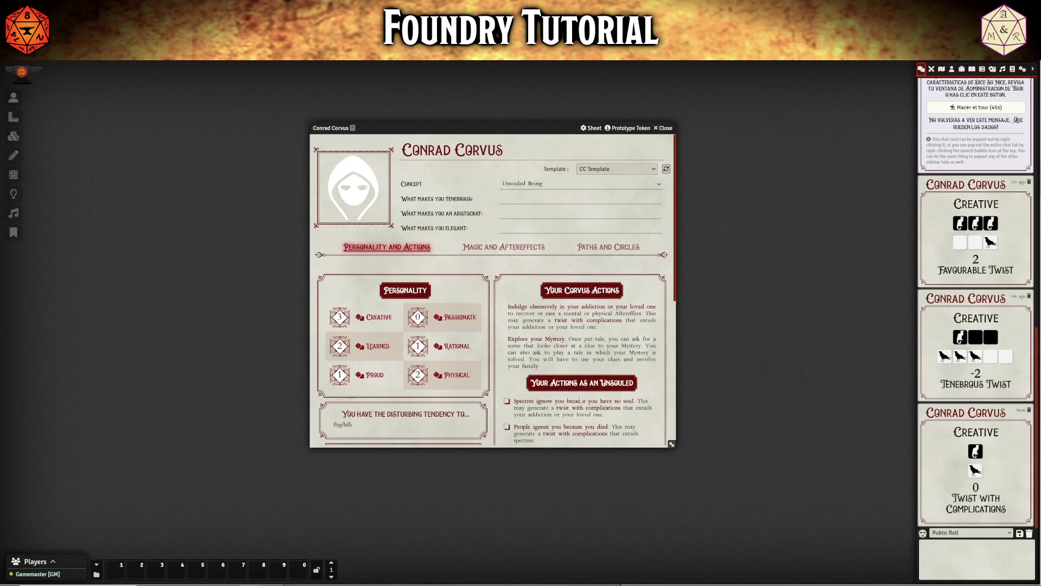
Roll Creative with 3 Corvus dice and 3 Mist dice with Dense Mist enabled
{"action": "left_click", "coordinate": [374, 317]}
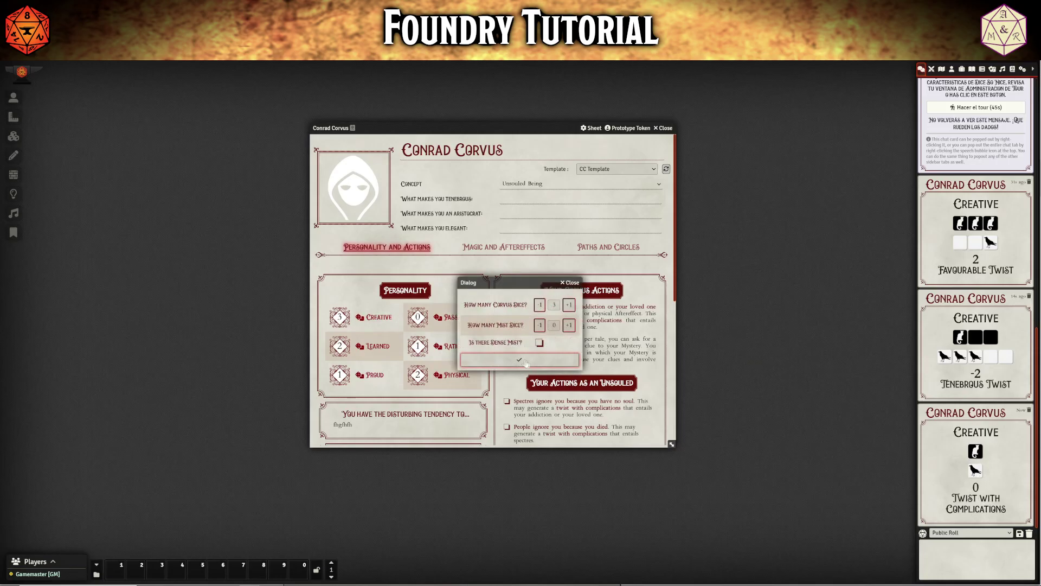
{"action": "left_click", "coordinate": [538, 344]}
{"action": "left_click", "coordinate": [568, 325]}
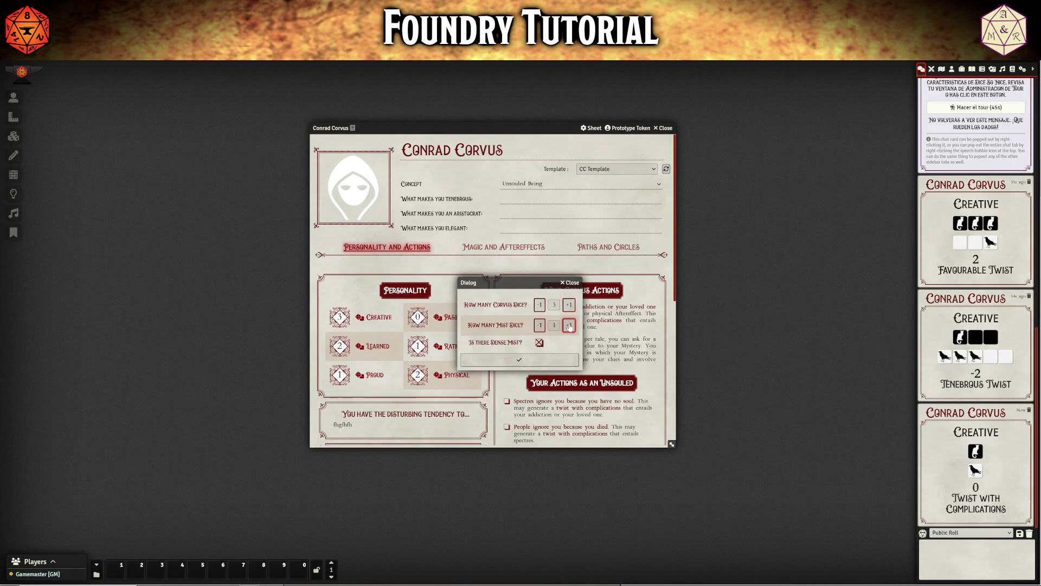
{"action": "left_click", "coordinate": [569, 326]}
{"action": "left_click", "coordinate": [519, 360]}
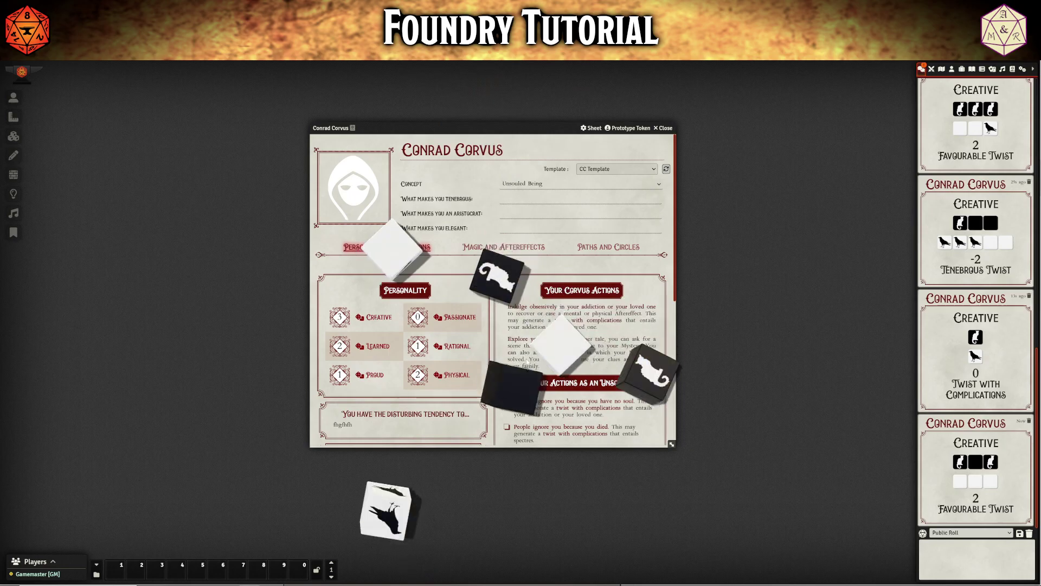
Make another Creative roll with 3 Corvus dice and 3 Mist dice, keeping Dense Mist enabled
{"action": "left_click", "coordinate": [379, 317]}
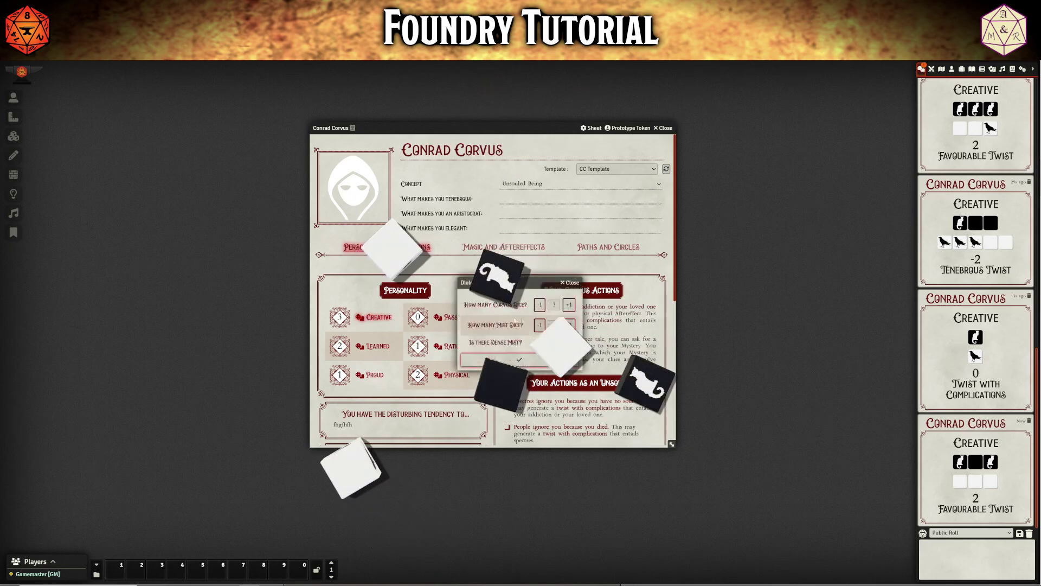
{"action": "left_click", "coordinate": [571, 326]}
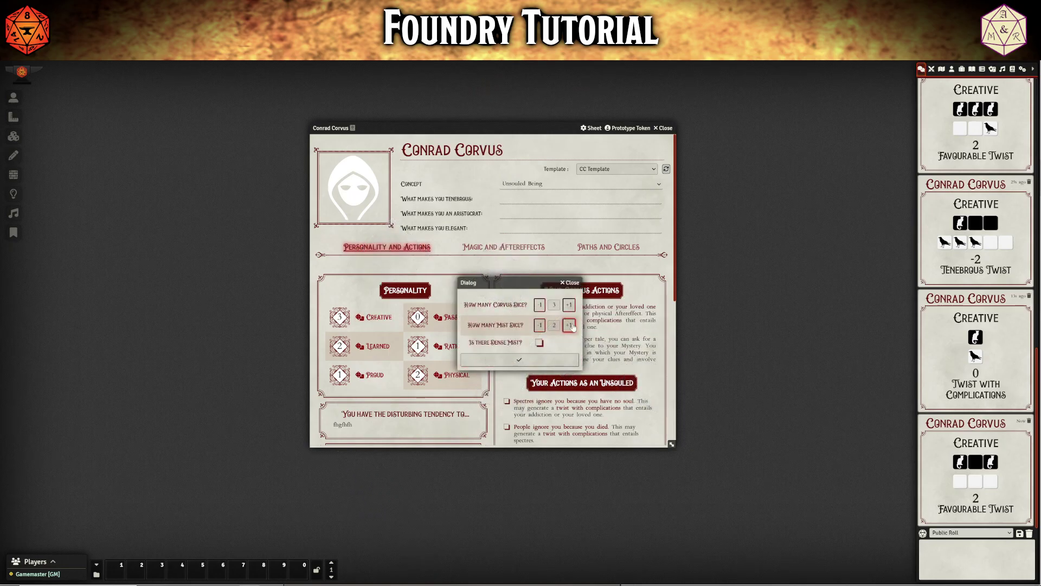
{"action": "left_click", "coordinate": [539, 343]}
{"action": "left_click", "coordinate": [528, 360]}
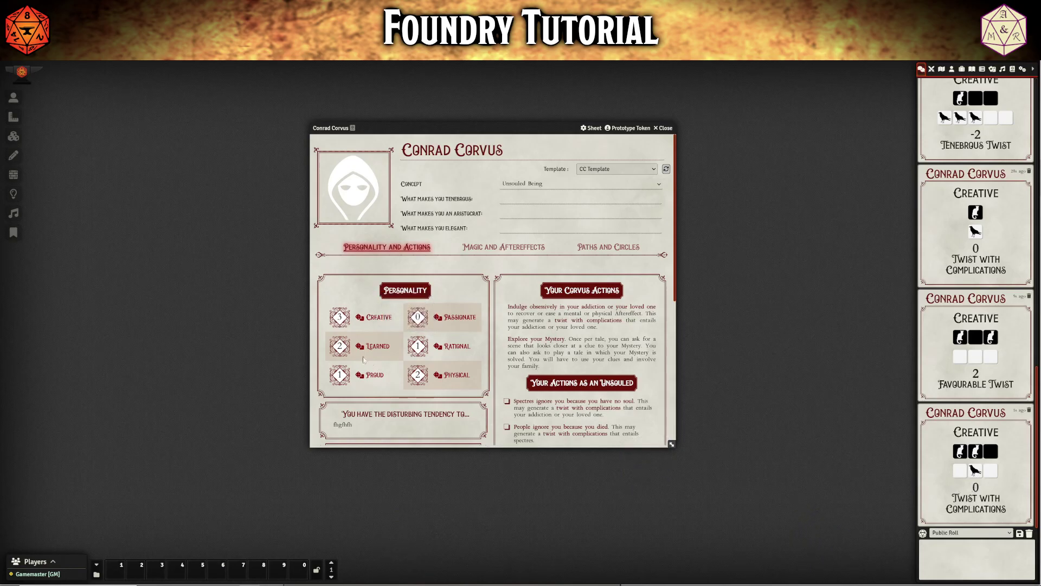
Roll Creative with 3 Corvus dice and 4 Mist dice with Dense Mist enabled
{"action": "left_click", "coordinate": [362, 320]}
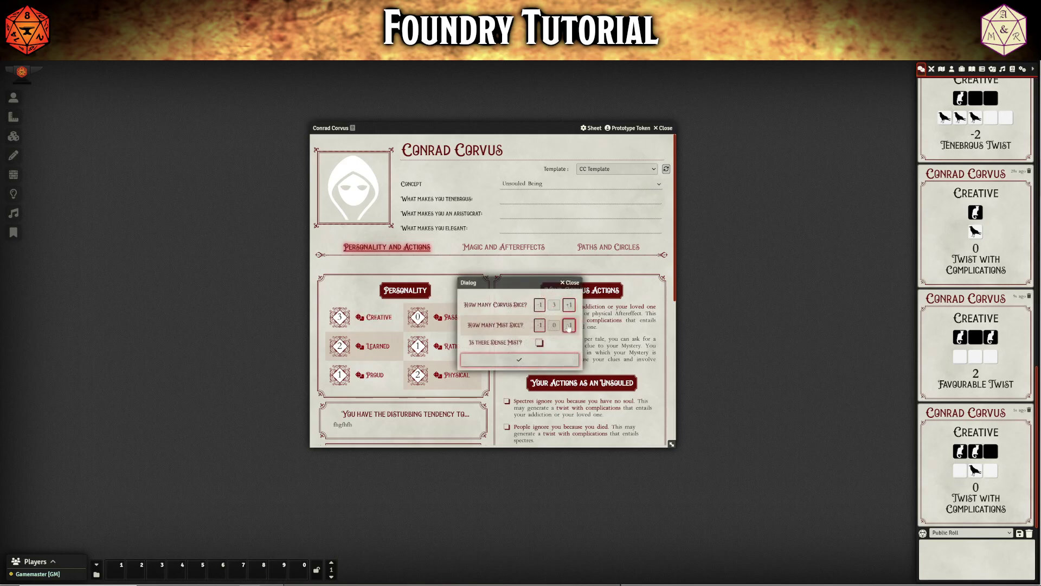
{"action": "left_click", "coordinate": [539, 343]}
{"action": "left_click", "coordinate": [518, 360]}
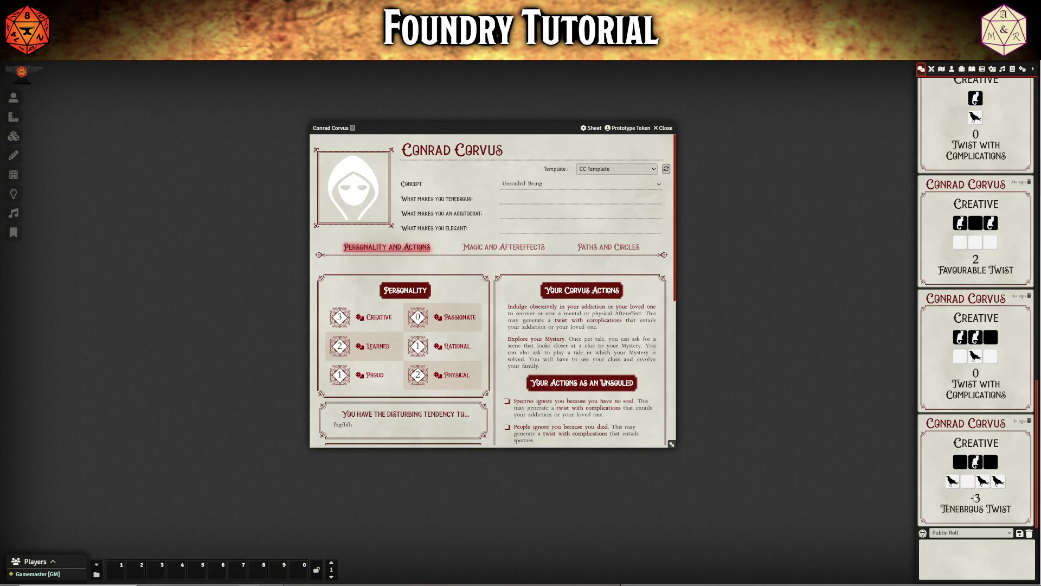
{"action": "scroll", "coordinate": [500, 374], "scroll_direction": "down", "scroll_amount": 3}
{"action": "scroll", "coordinate": [500, 374], "scroll_direction": "up", "scroll_amount": 3}
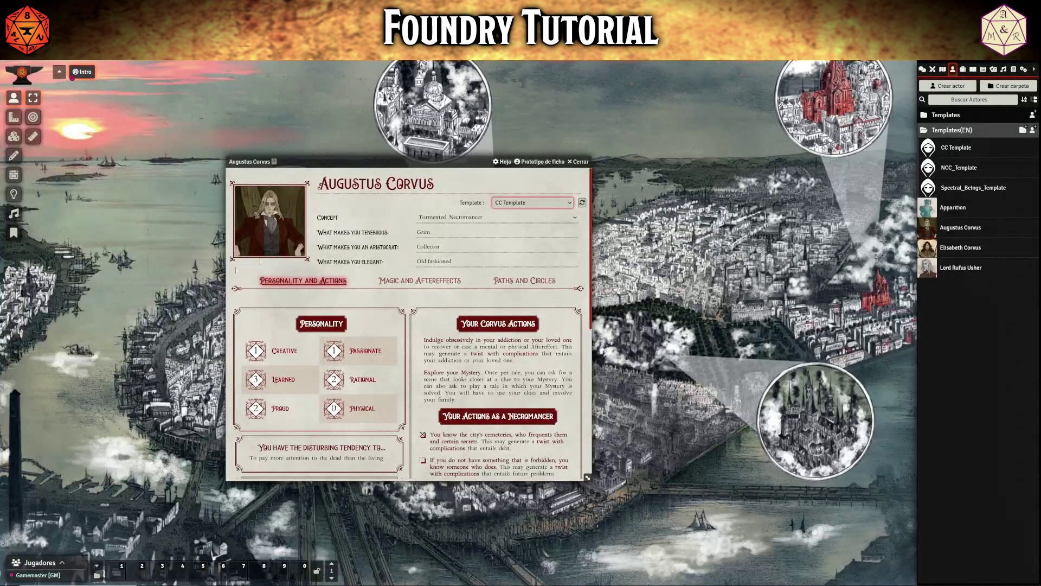
Review all three sections of the completed Augustus Corvus sheet and the character's roll messages in the chat log
{"action": "left_click_drag", "start_coordinate": [407, 165], "coordinate": [514, 157]}
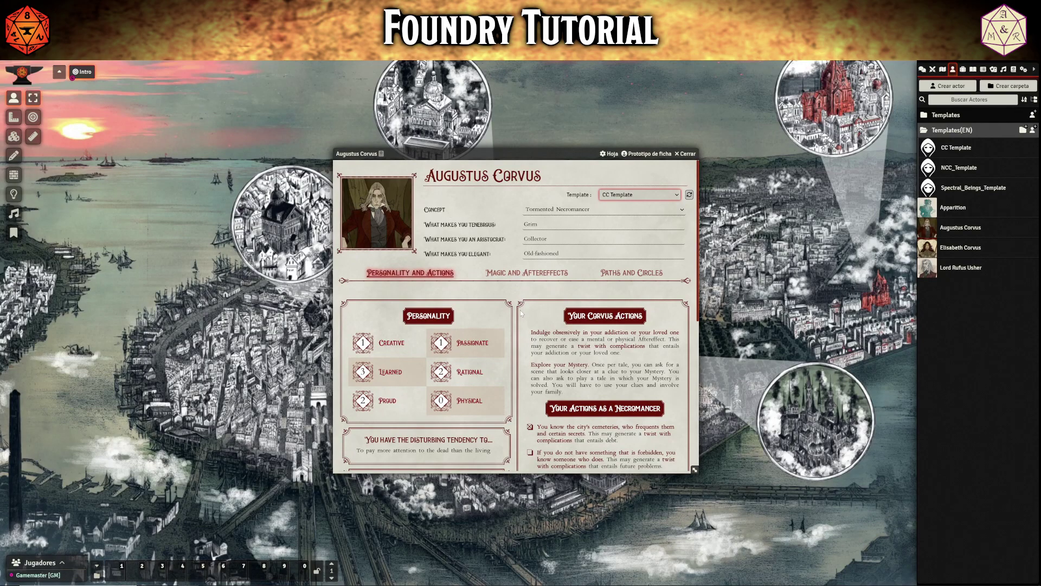
{"action": "scroll", "coordinate": [515, 299], "scroll_direction": "down", "scroll_amount": 4}
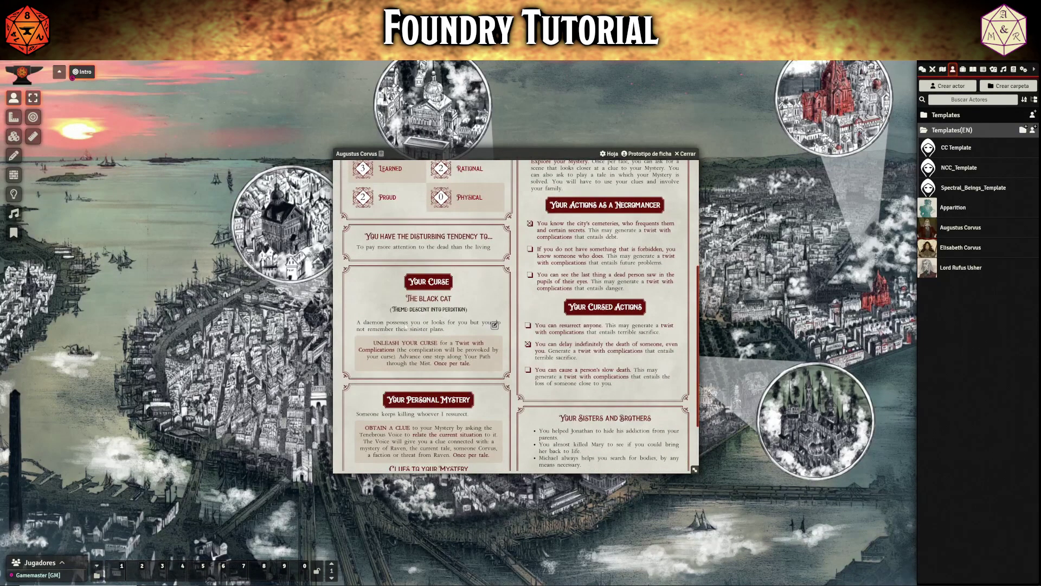
{"action": "scroll", "coordinate": [524, 357], "scroll_direction": "down", "scroll_amount": 2}
{"action": "scroll", "coordinate": [506, 325], "scroll_direction": "up", "scroll_amount": 6}
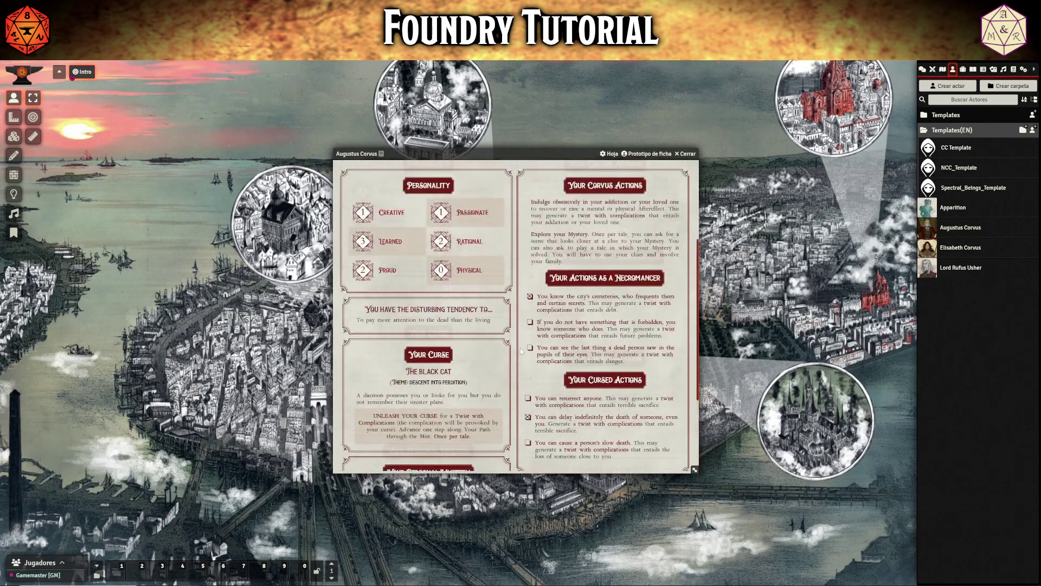
{"action": "left_click", "coordinate": [527, 270]}
{"action": "scroll", "coordinate": [506, 338], "scroll_direction": "down", "scroll_amount": 3}
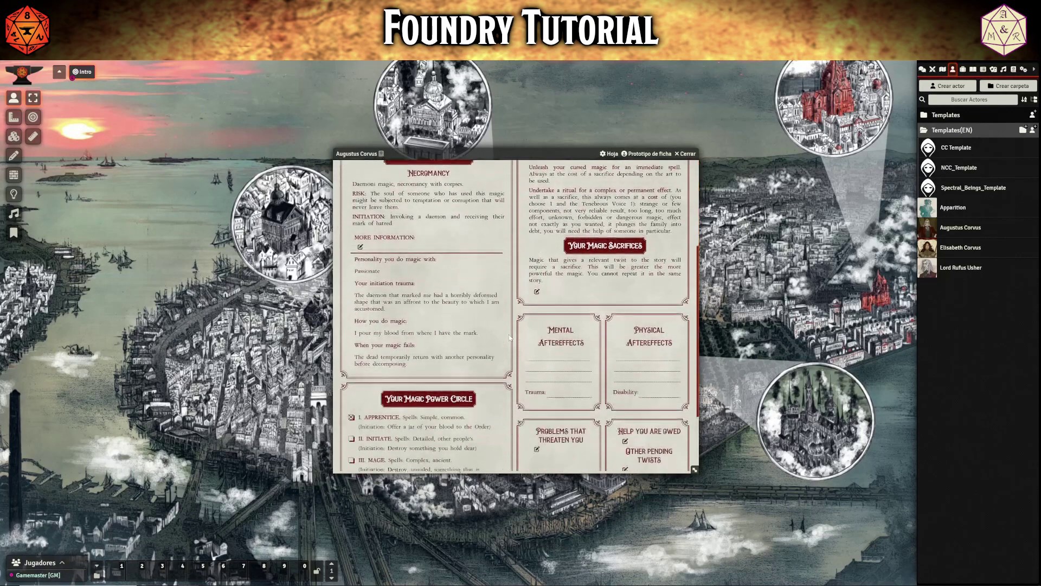
{"action": "scroll", "coordinate": [510, 337], "scroll_direction": "up", "scroll_amount": 4}
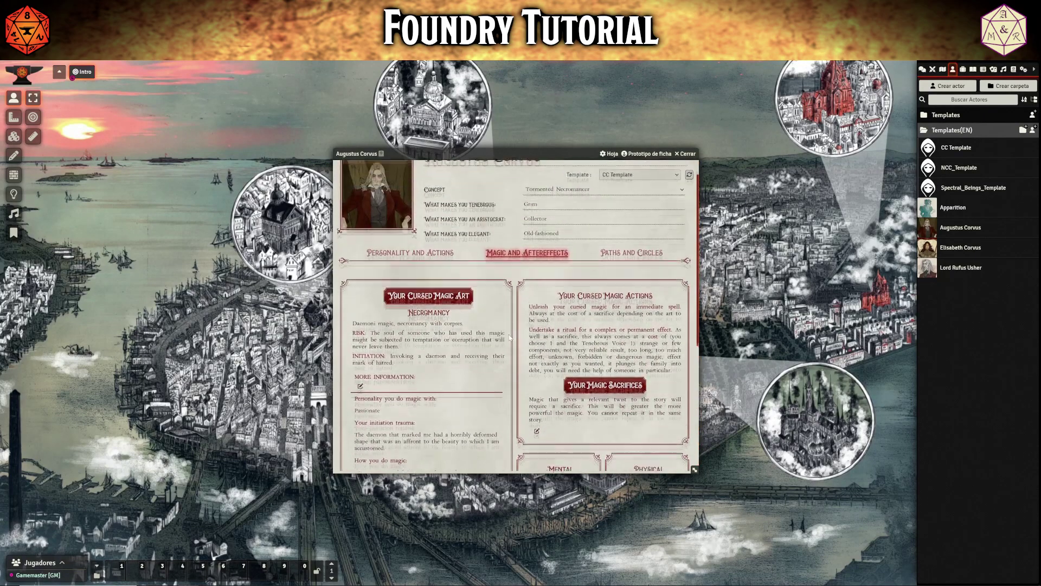
{"action": "left_click", "coordinate": [632, 265]}
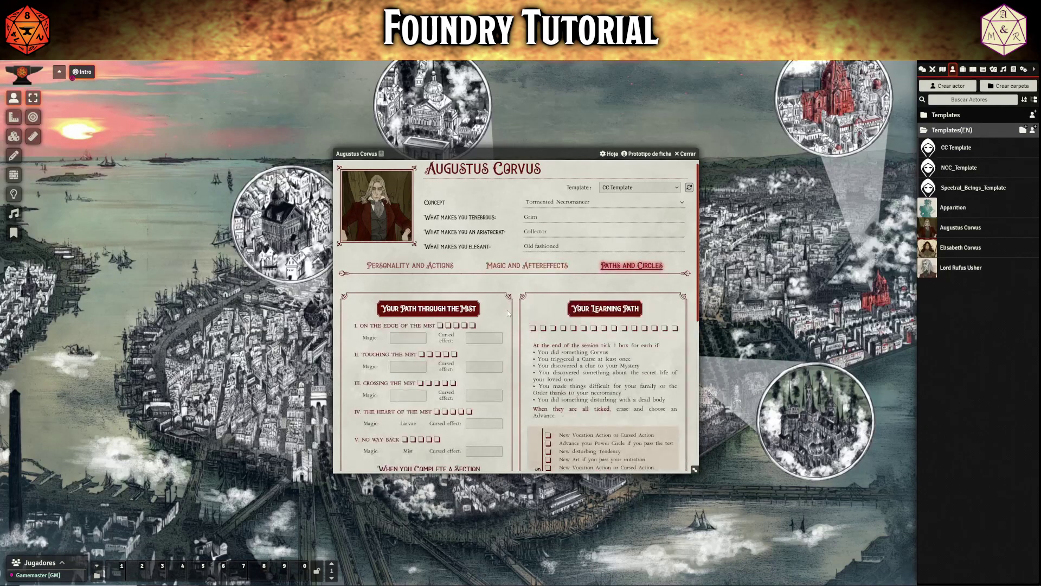
{"action": "scroll", "coordinate": [508, 312], "scroll_direction": "down", "scroll_amount": 5}
{"action": "scroll", "coordinate": [508, 313], "scroll_direction": "up", "scroll_amount": 6}
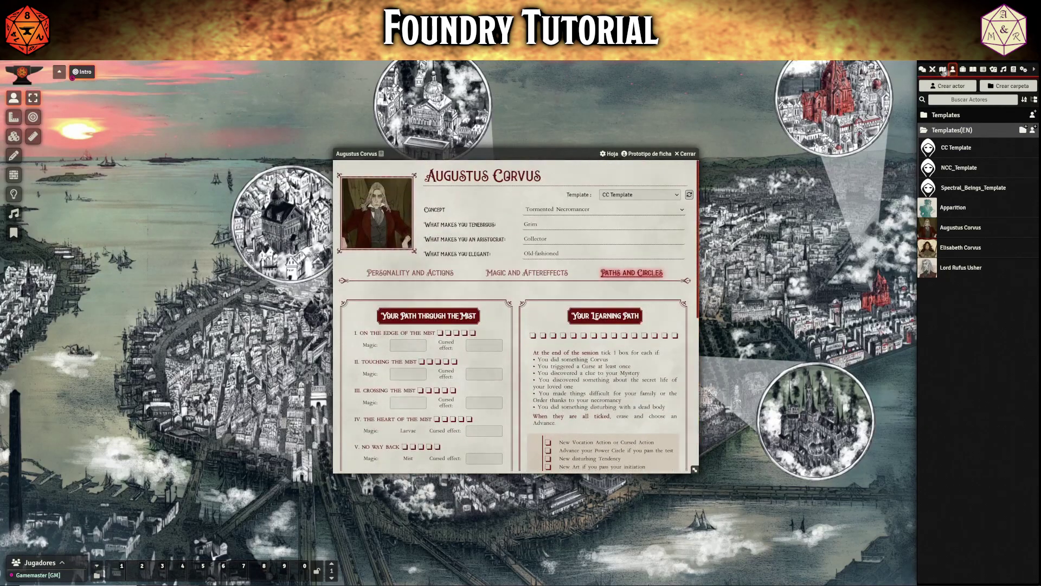
{"action": "left_click", "coordinate": [923, 70]}
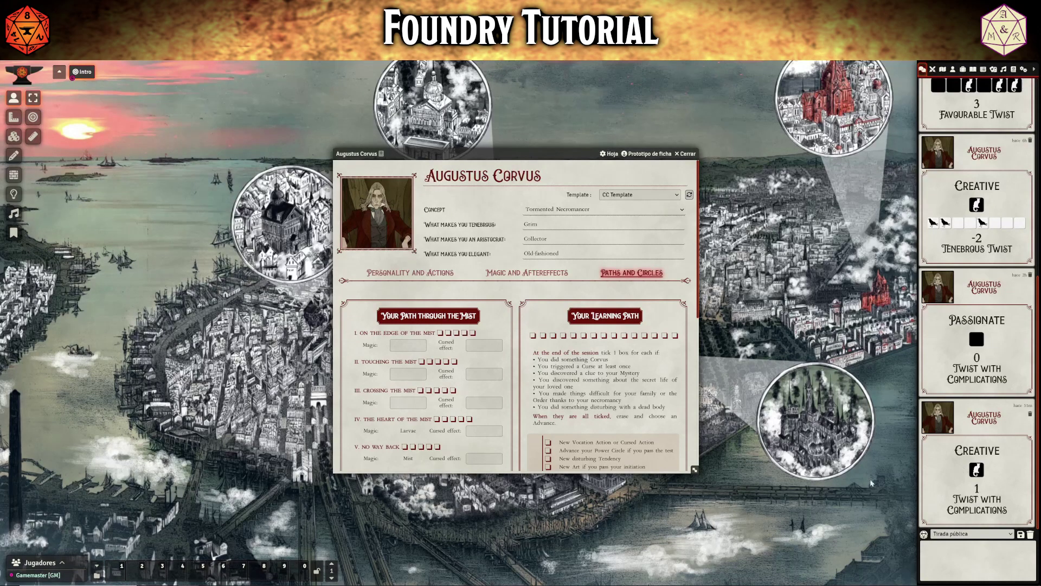
Open the Apparition actor's sheet, collapse the Templates(EN) folder, read through the sheet and close it
{"action": "left_click", "coordinate": [953, 69]}
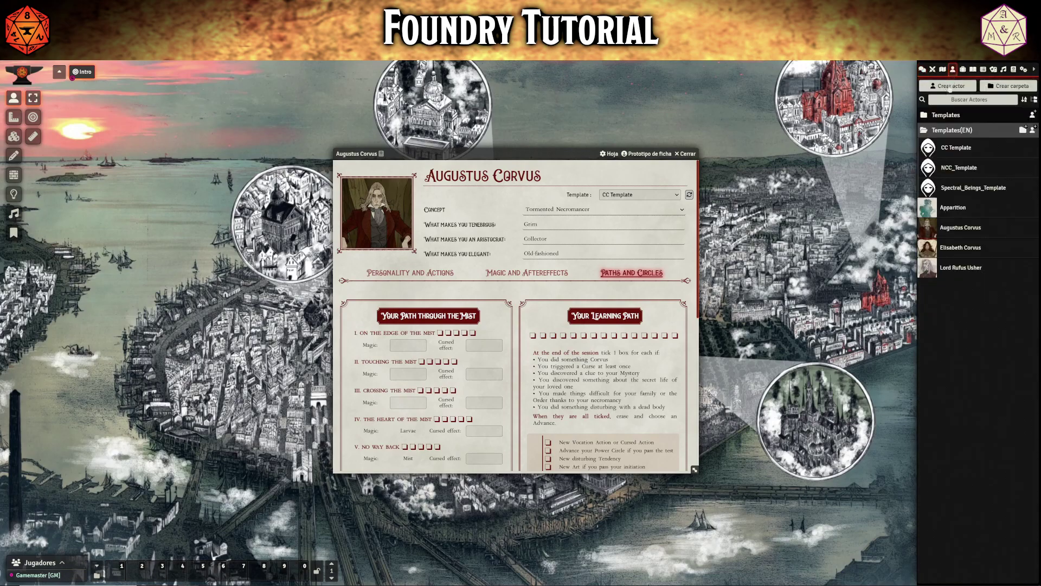
{"action": "left_click", "coordinate": [953, 211]}
{"action": "left_click", "coordinate": [944, 130]}
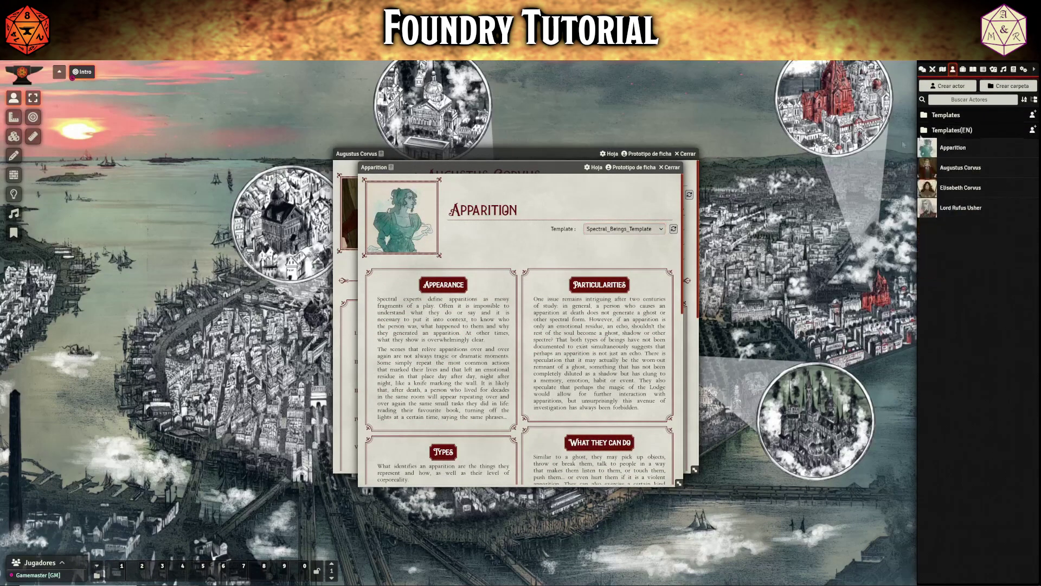
{"action": "scroll", "coordinate": [453, 257], "scroll_direction": "down", "scroll_amount": 5}
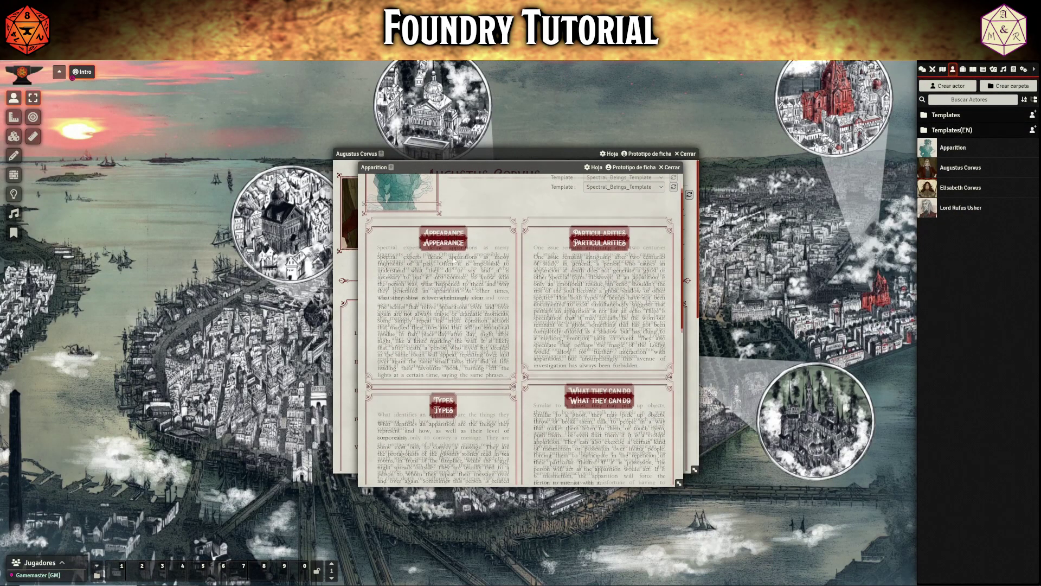
{"action": "scroll", "coordinate": [519, 325], "scroll_direction": "up", "scroll_amount": 3}
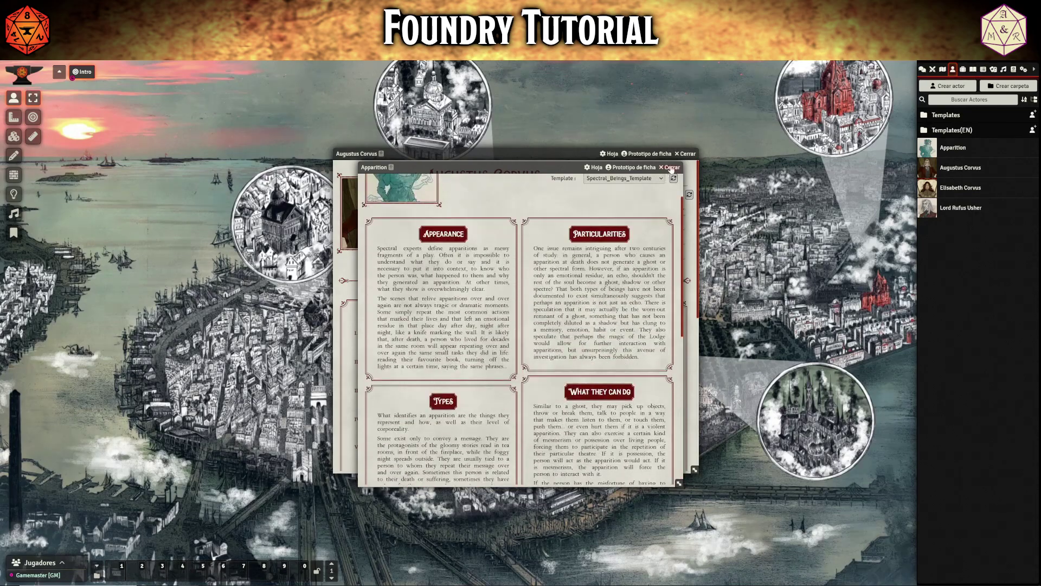
{"action": "left_click", "coordinate": [669, 167]}
View the Lord Rufus Usher sheet, and close both it and the Augustus Corvus sheet
{"action": "left_click", "coordinate": [960, 207]}
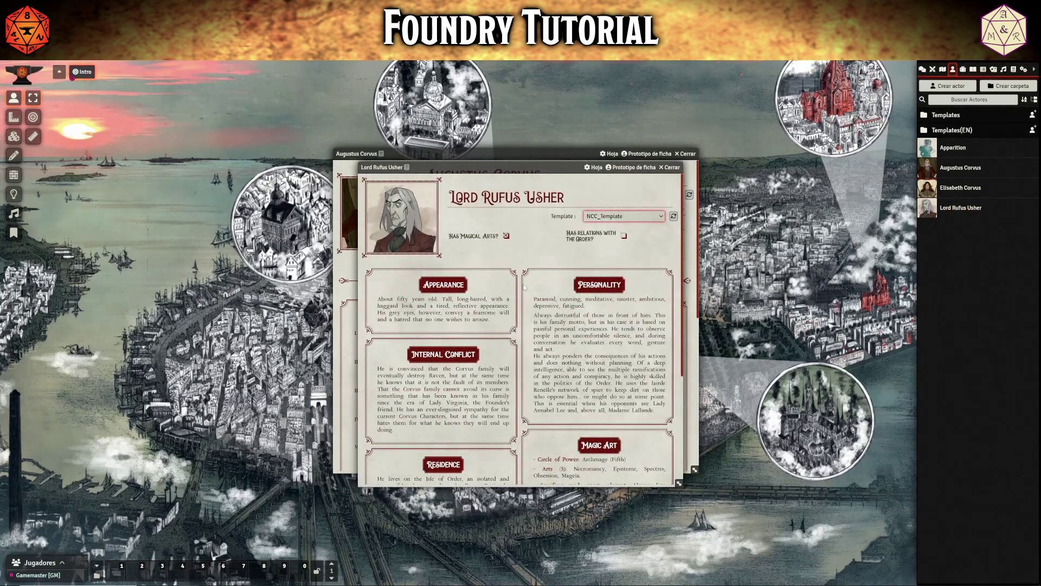
{"action": "scroll", "coordinate": [523, 288], "scroll_direction": "down", "scroll_amount": 3}
{"action": "left_click", "coordinate": [670, 168]}
{"action": "left_click", "coordinate": [685, 154]}
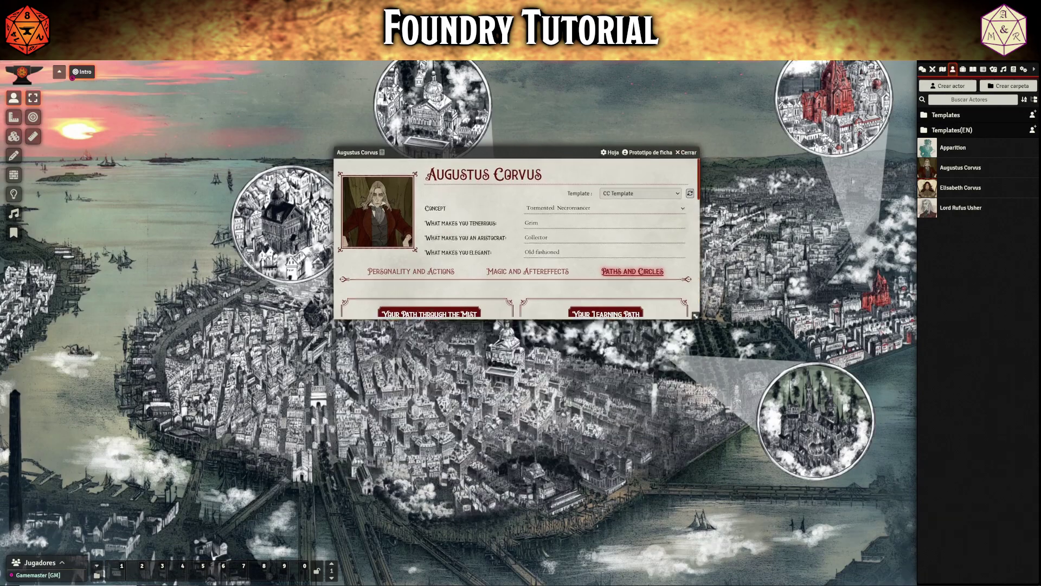
Place the Apparition and Augustus Corvus actors as tokens on the city map and move tokens around the scene
{"action": "left_click_drag", "start_coordinate": [538, 272], "coordinate": [548, 245]}
{"action": "left_click_drag", "start_coordinate": [952, 148], "coordinate": [596, 245]}
{"action": "left_click_drag", "start_coordinate": [949, 168], "coordinate": [491, 377]}
{"action": "left_click_drag", "start_coordinate": [547, 247], "coordinate": [875, 297]}
{"action": "left_click_drag", "start_coordinate": [595, 245], "coordinate": [291, 213]}
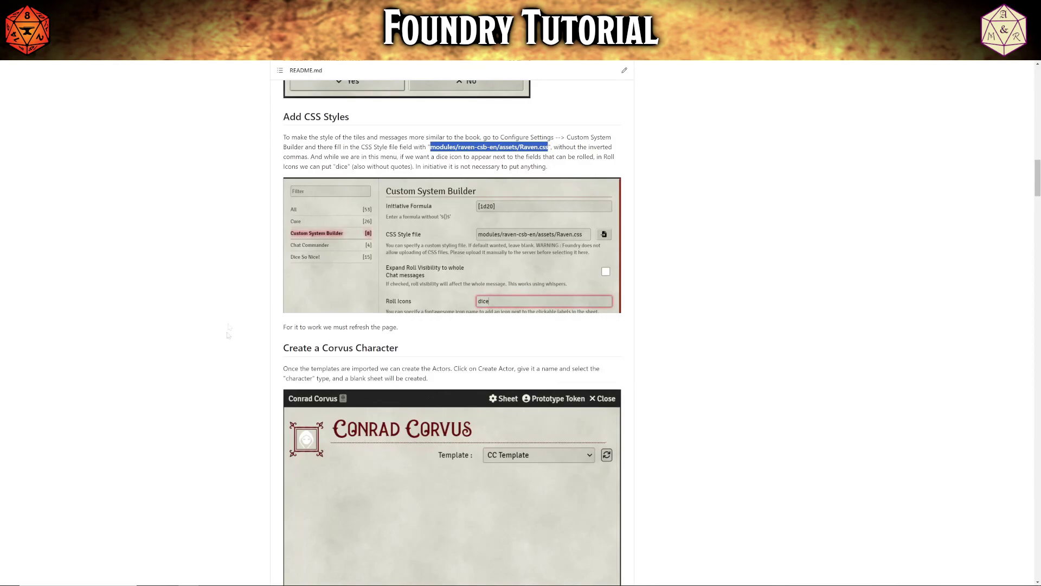
Switch to the raven-csb-en repository on GitHub and show the beginning of its page
{"action": "scroll", "coordinate": [228, 334], "scroll_direction": "up", "scroll_amount": 10}
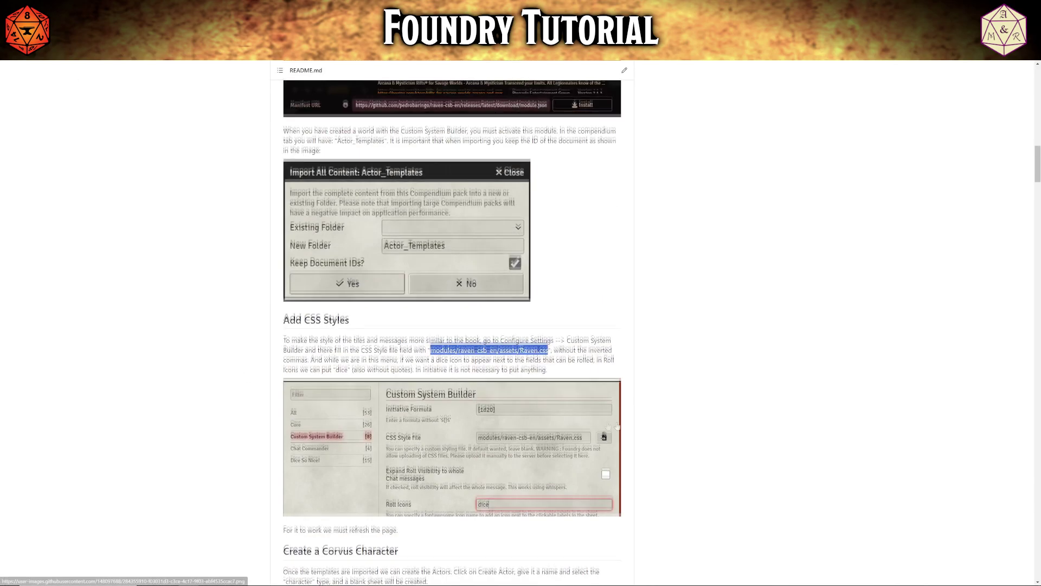
{"action": "left_click_drag", "start_coordinate": [1037, 158], "coordinate": [974, 84]}
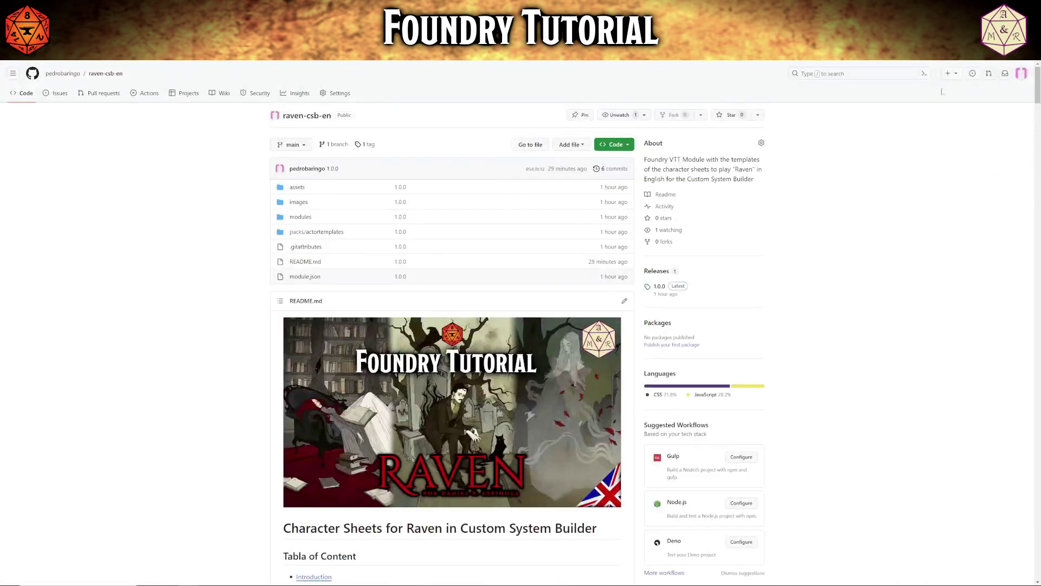